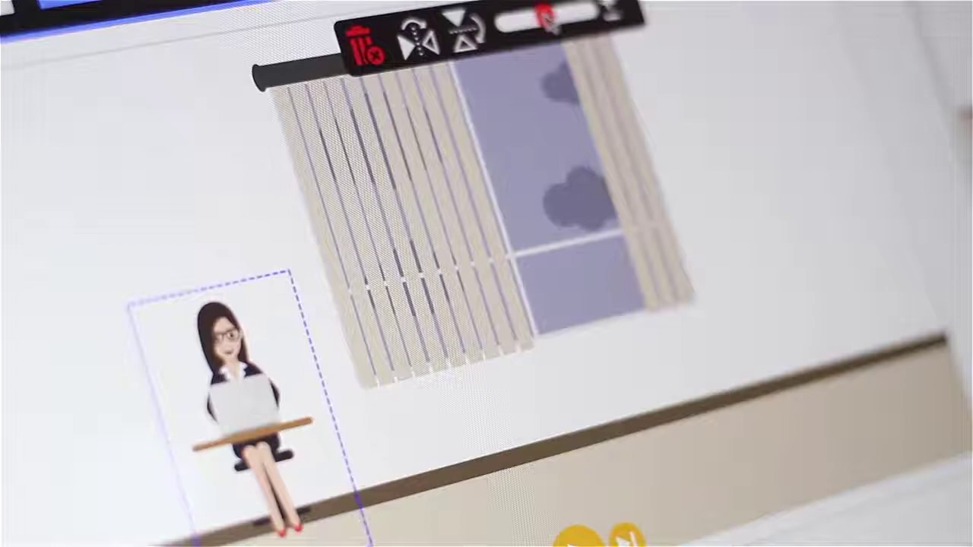
- Enlarge the woman at the laptop and move her further left
drag(547, 20, 586, 12)
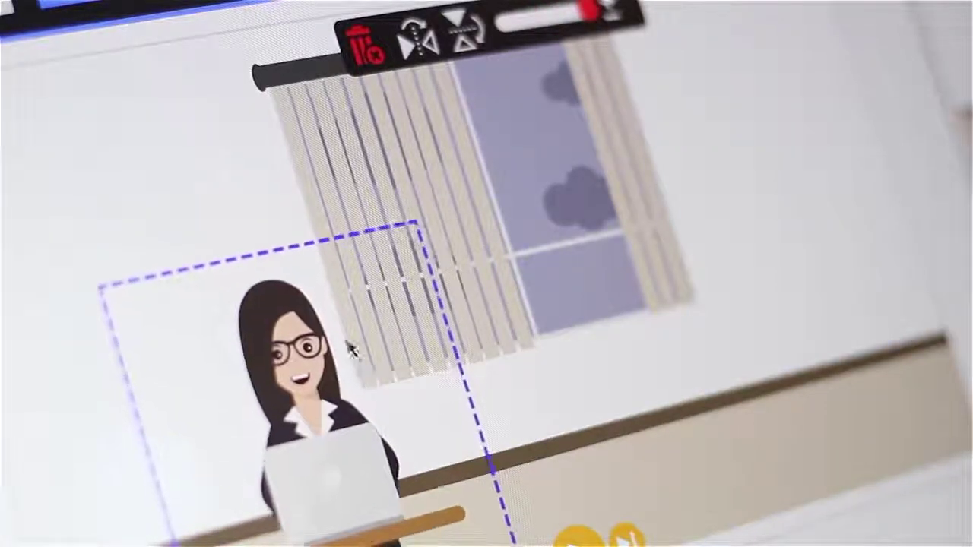
drag(351, 348, 213, 233)
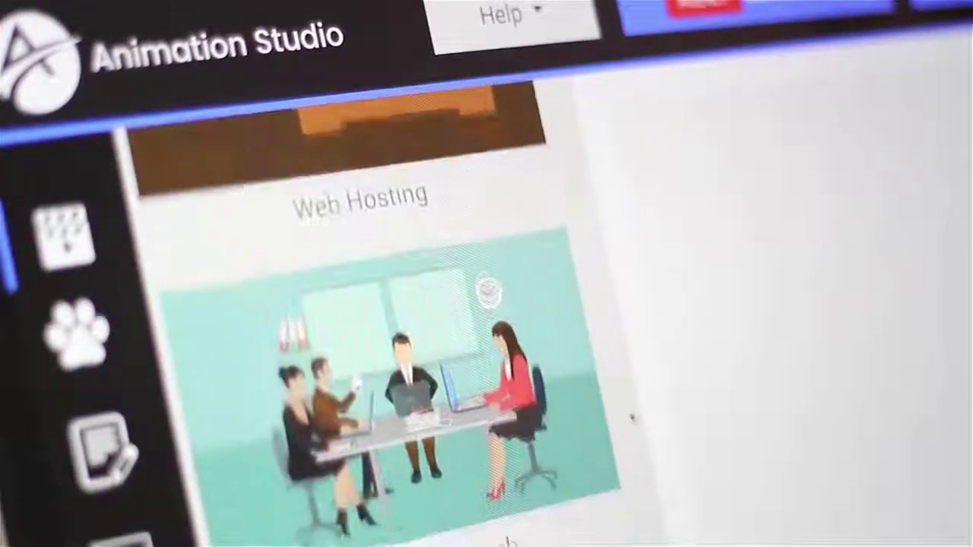
- Put the phone number under Contact Us, move Contact Us up-right, and reselect the phone text box
scroll(633, 416, down, 3)
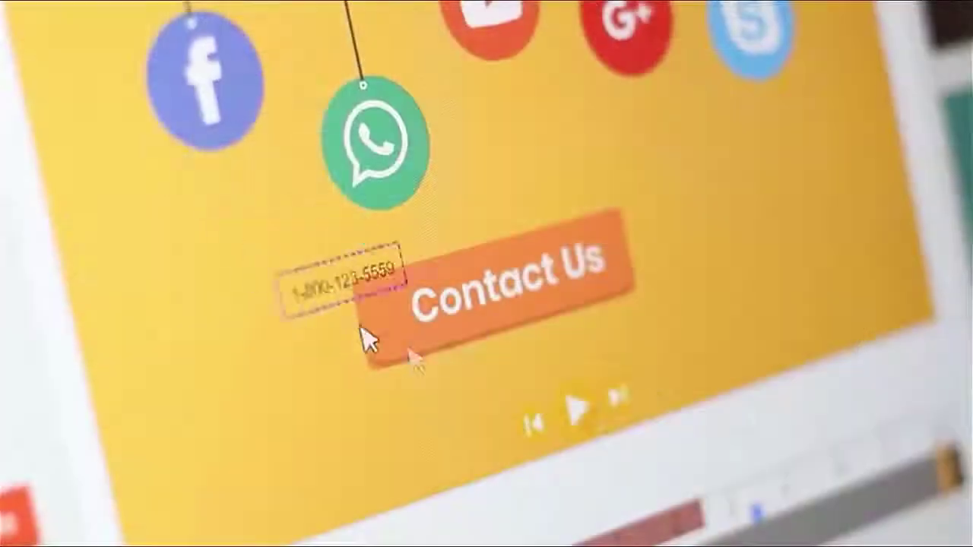
drag(369, 337, 546, 361)
drag(514, 319, 552, 269)
click(582, 349)
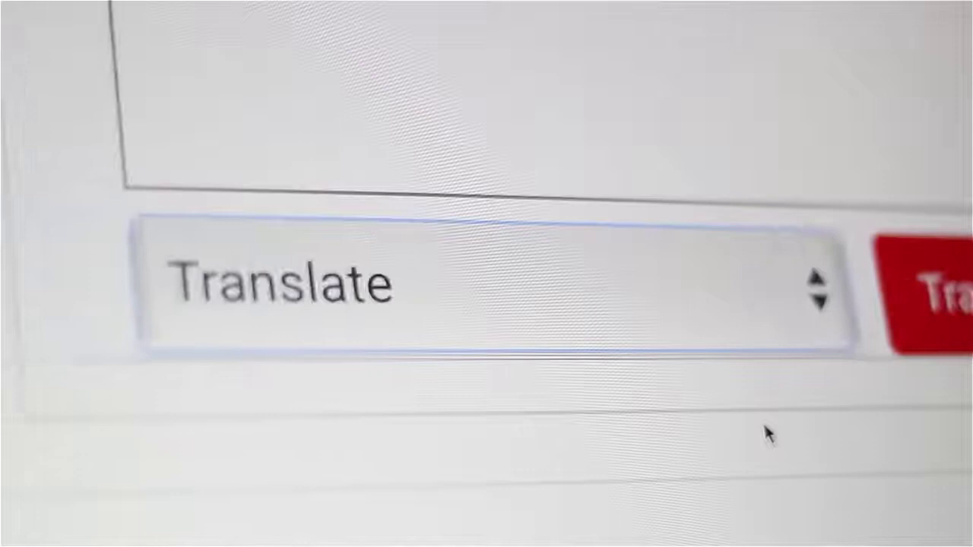
- Show the list of translation languages
click(763, 337)
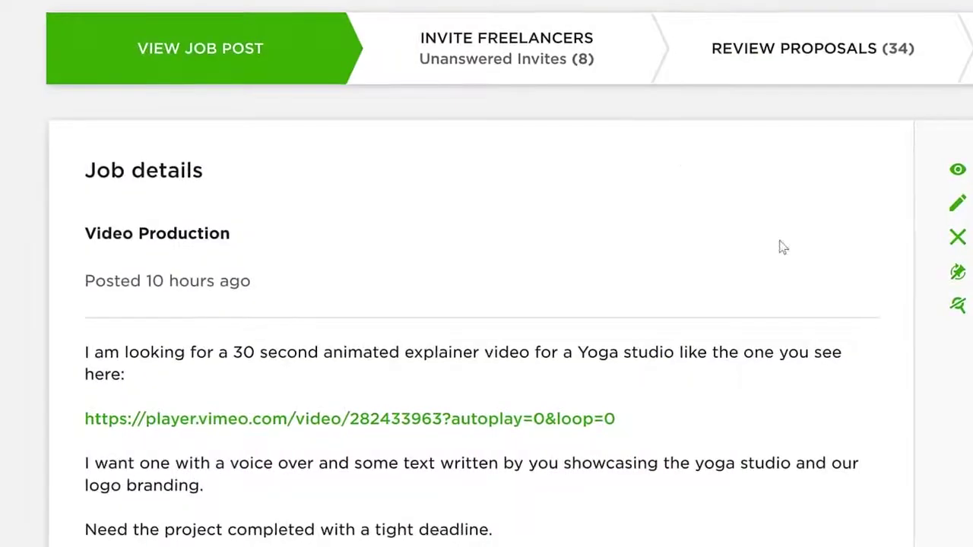
- On the yoga job, highlight the bid range: low $300.00, high $1,500.00, average $950.74
scroll(783, 247, down, 4)
scroll(780, 245, up, 1)
scroll(780, 246, down, 2)
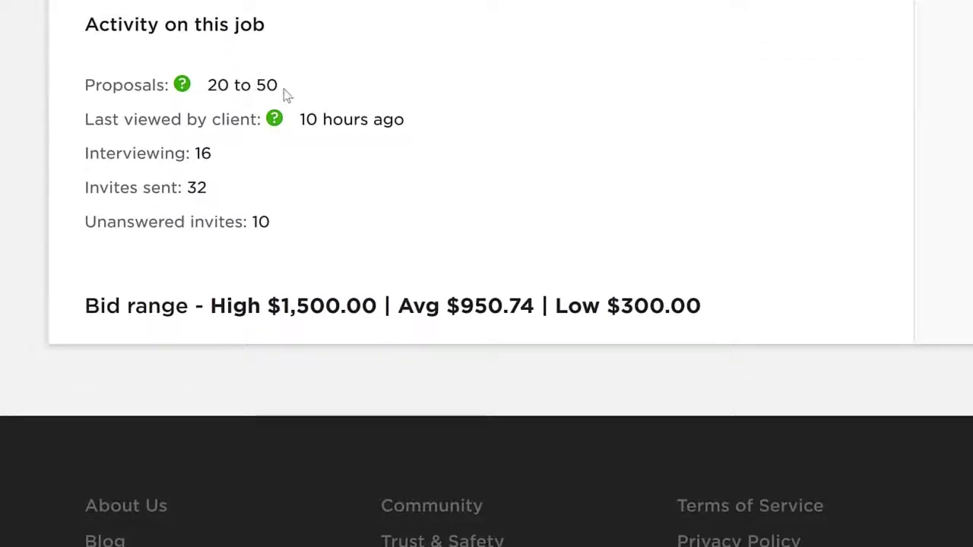
drag(282, 81, 283, 76)
click(283, 76)
drag(606, 308, 703, 305)
click(638, 259)
drag(268, 307, 536, 306)
click(416, 324)
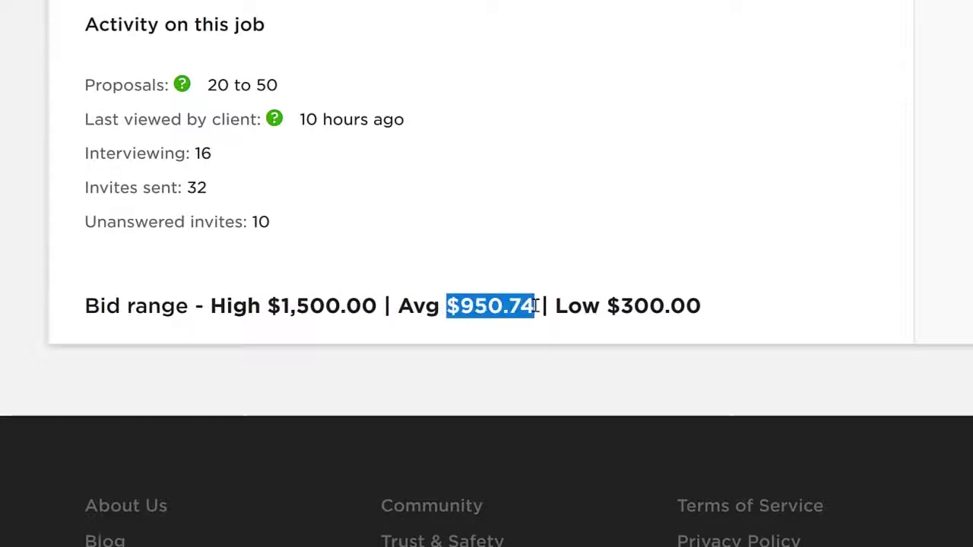
click(632, 248)
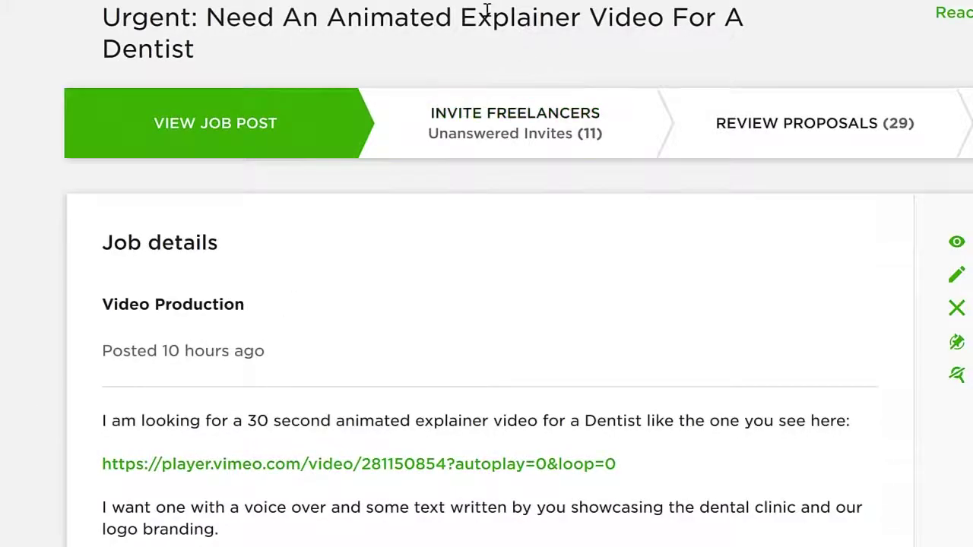
- On the dentist job, highlight the low $200.00, high $1,600.00 and average $846.67 bids
scroll(239, 212, down, 10)
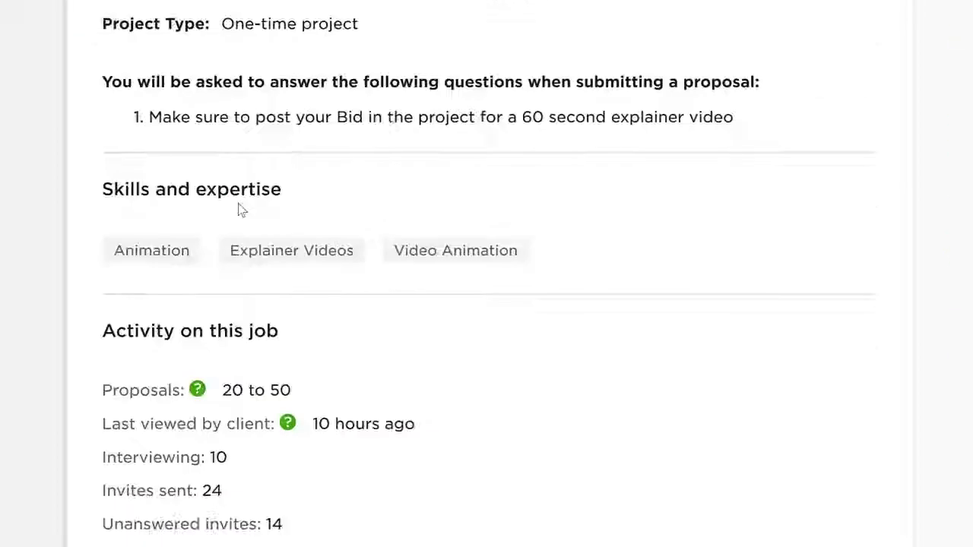
scroll(242, 210, up, 3)
scroll(239, 210, up, 6)
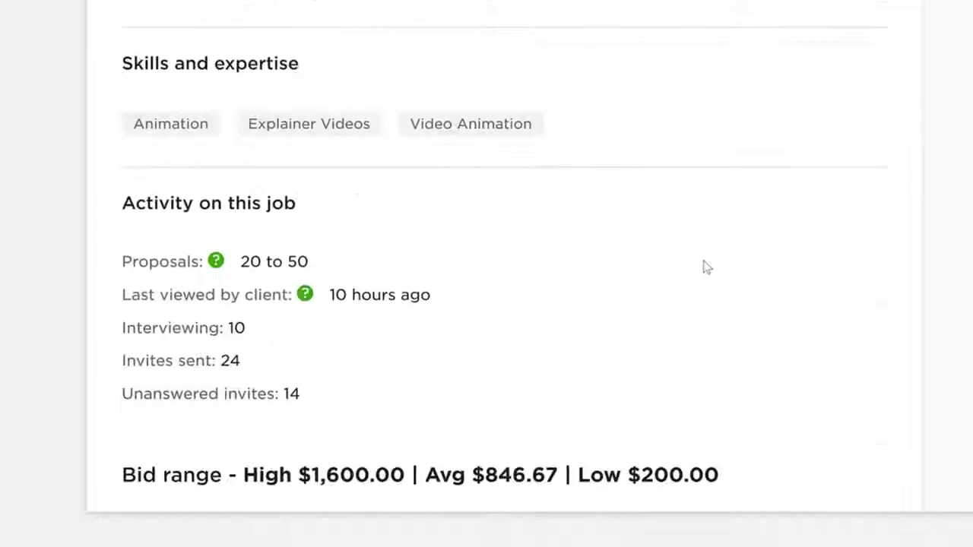
scroll(706, 266, down, 2)
scroll(707, 267, up, 2)
mouse_move(192, 258)
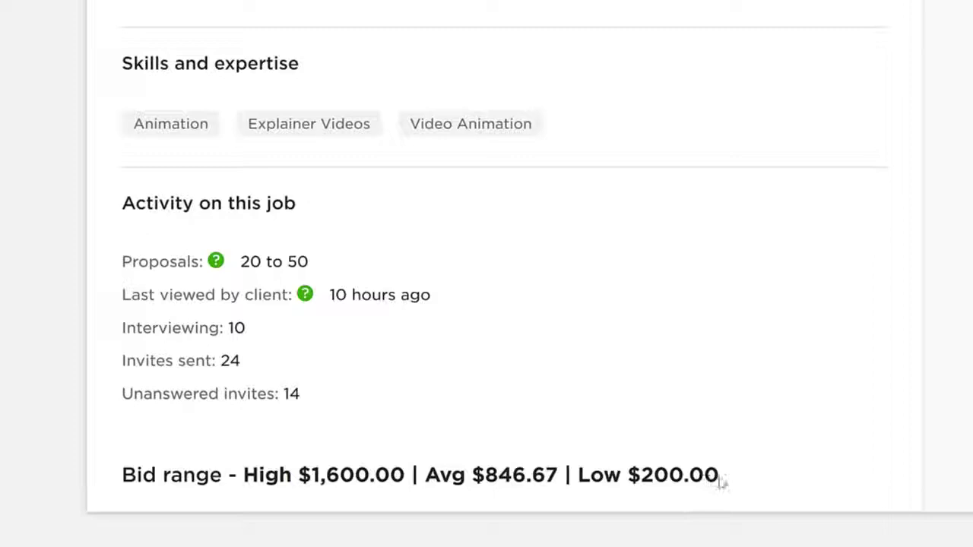
drag(719, 480, 621, 482)
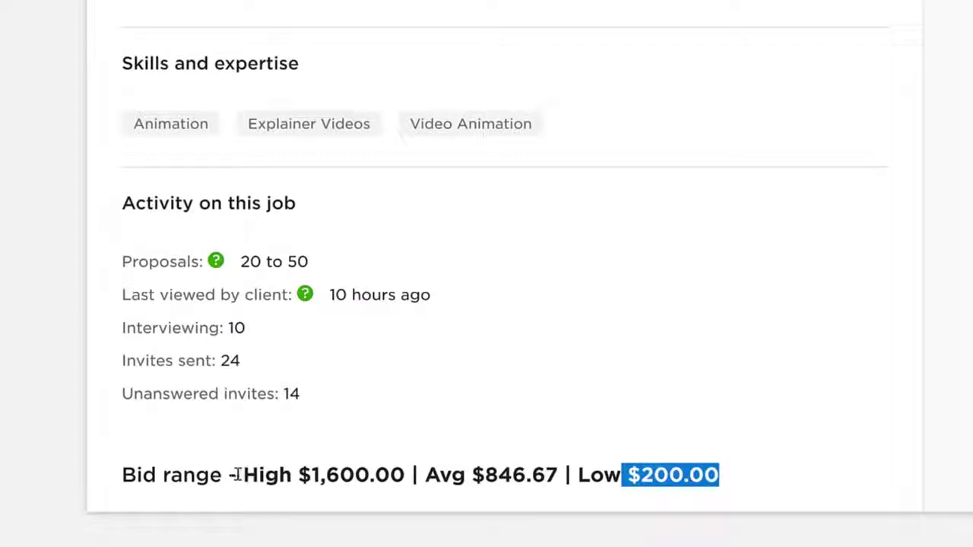
drag(275, 473, 411, 472)
click(428, 471)
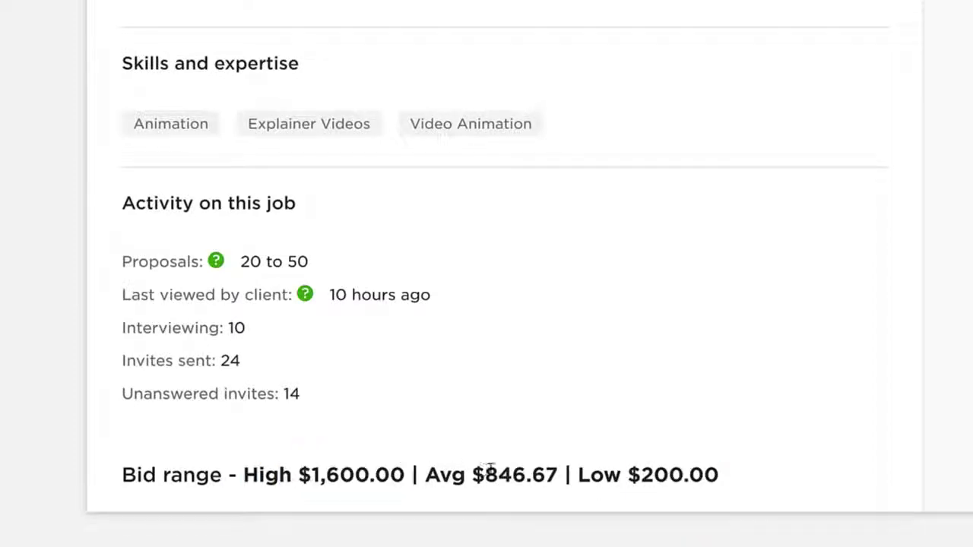
drag(485, 472, 563, 474)
click(562, 475)
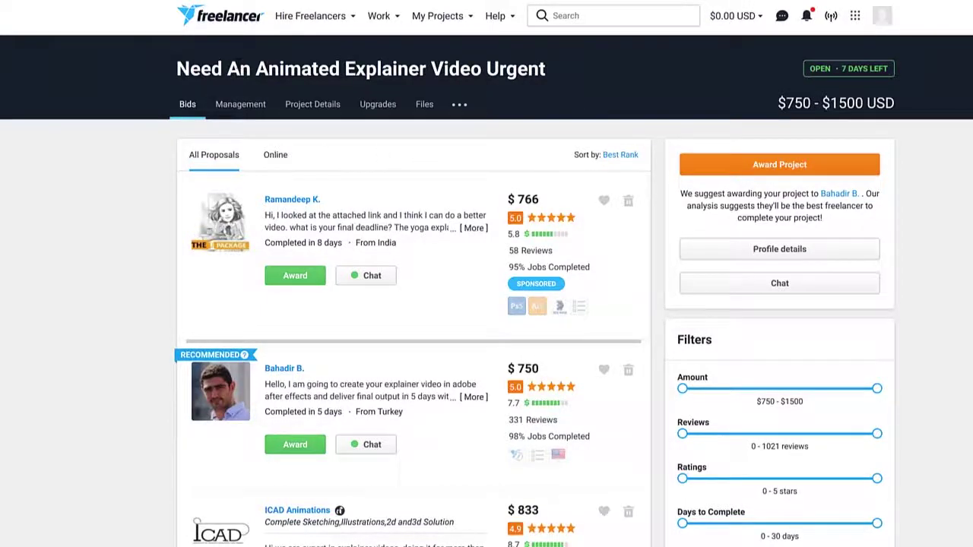
- Highlight the project title and the $766 bid, then scroll down to the $1250 bid
drag(239, 69, 541, 68)
click(515, 72)
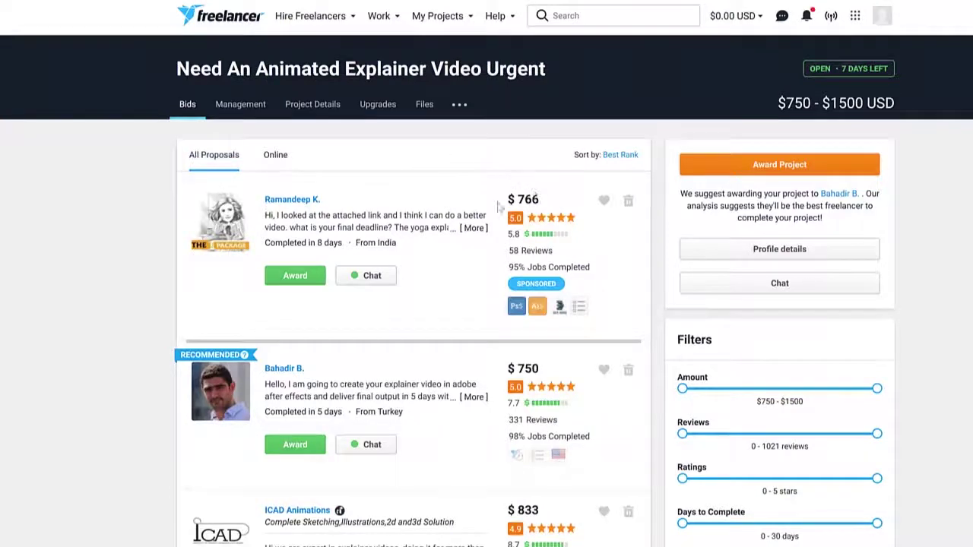
drag(517, 199, 542, 199)
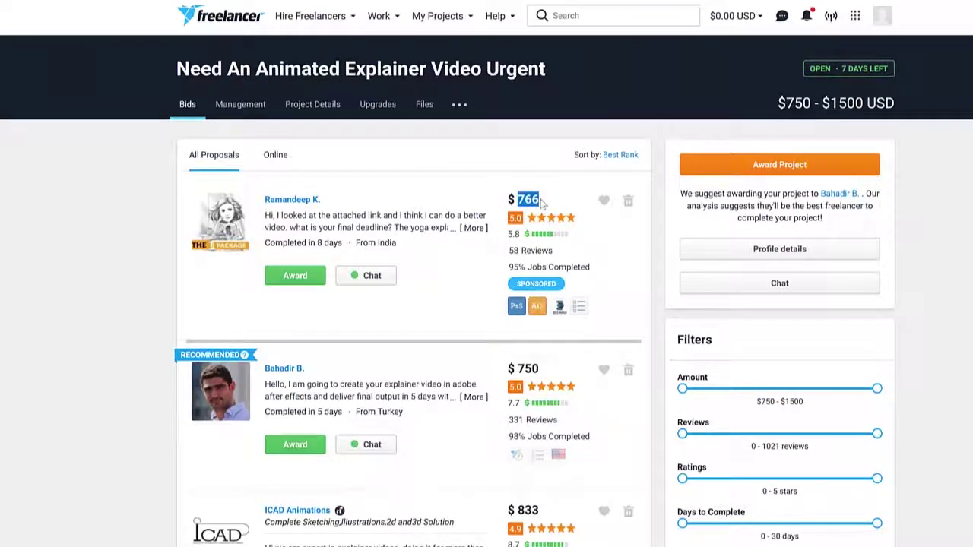
scroll(535, 369, down, 2)
scroll(535, 369, down, 4)
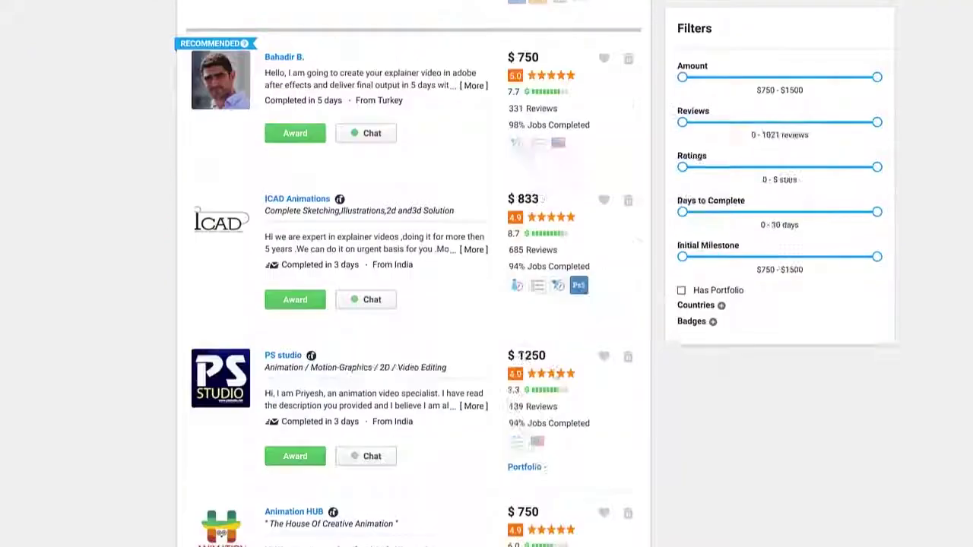
drag(511, 272, 547, 274)
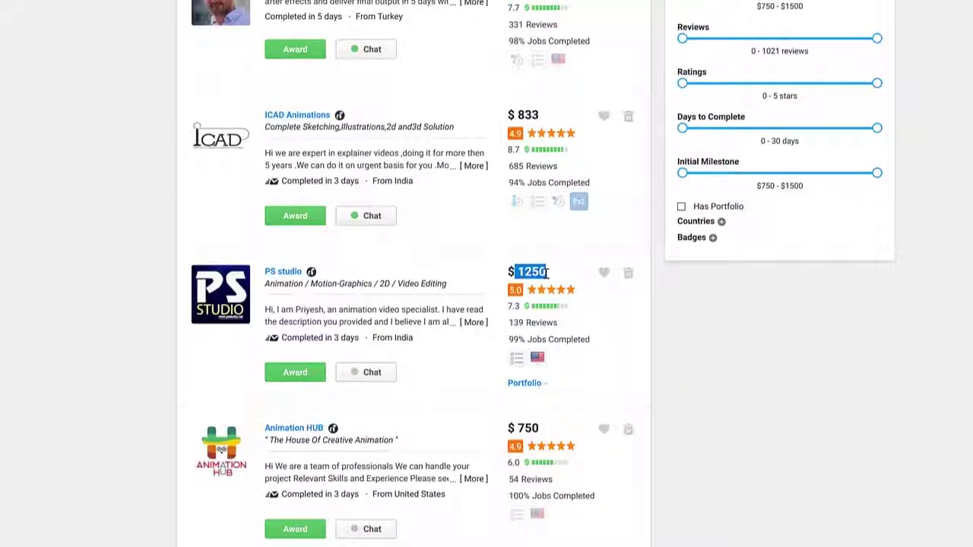
click(547, 274)
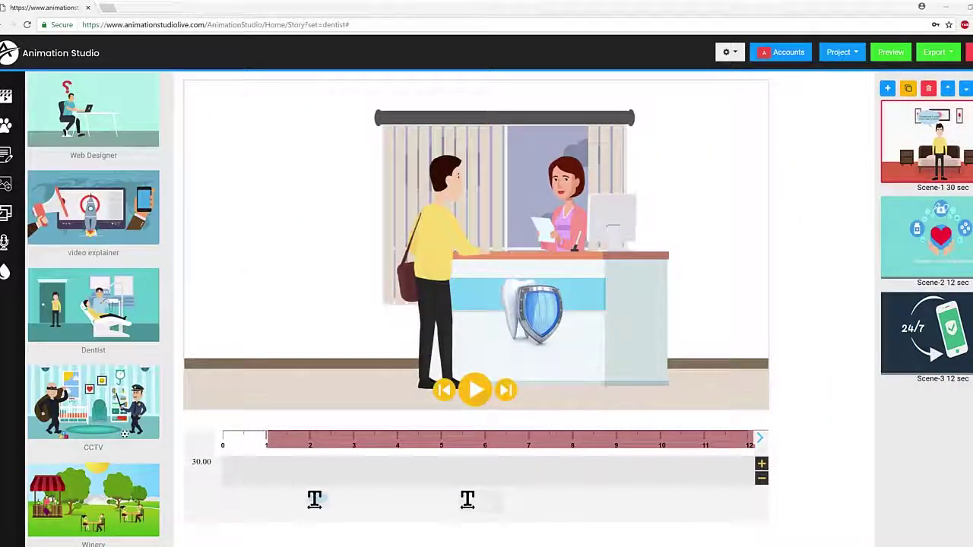
- Rewind the Dentist template's first scene and play it until the man's speech bubble appears
scroll(106, 248, down, 1)
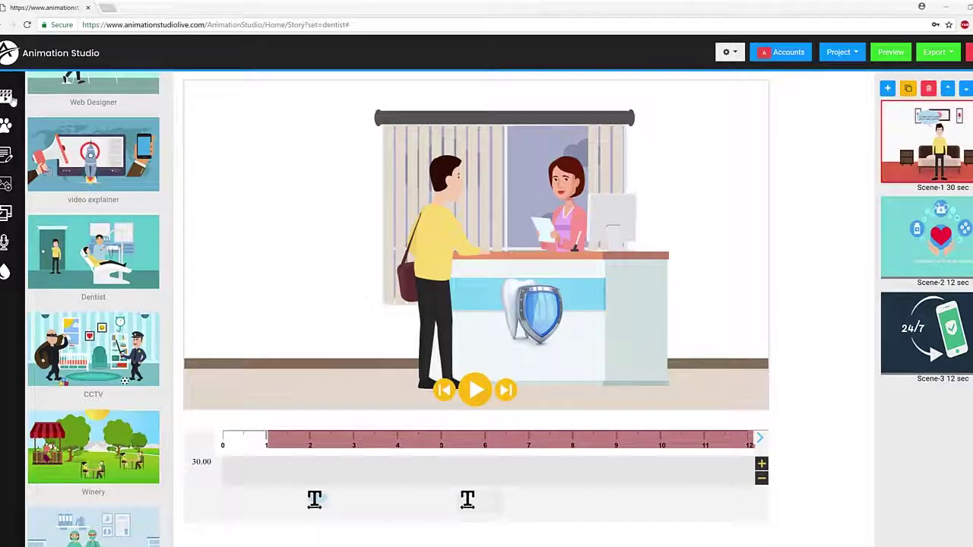
scroll(91, 228, down, 2)
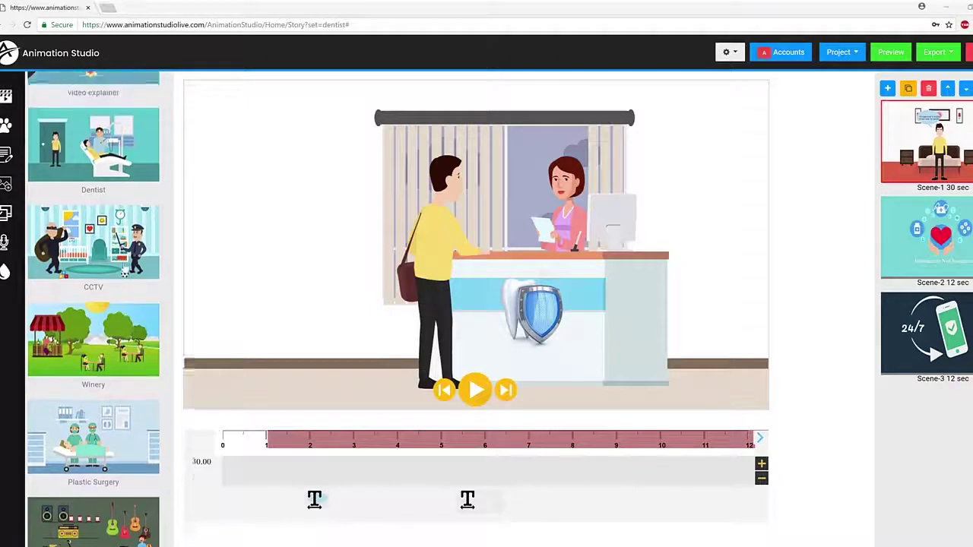
scroll(93, 304, up, 2)
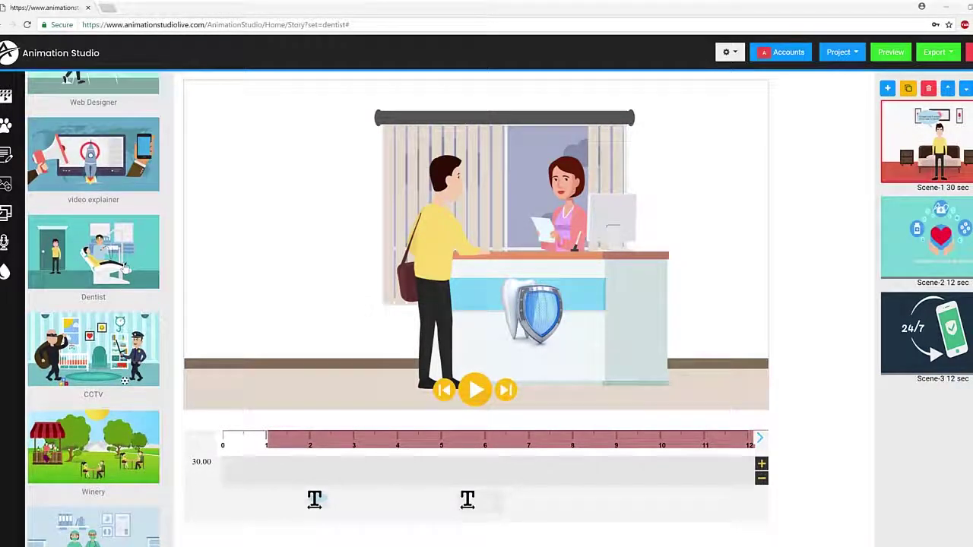
scroll(126, 265, up, 2)
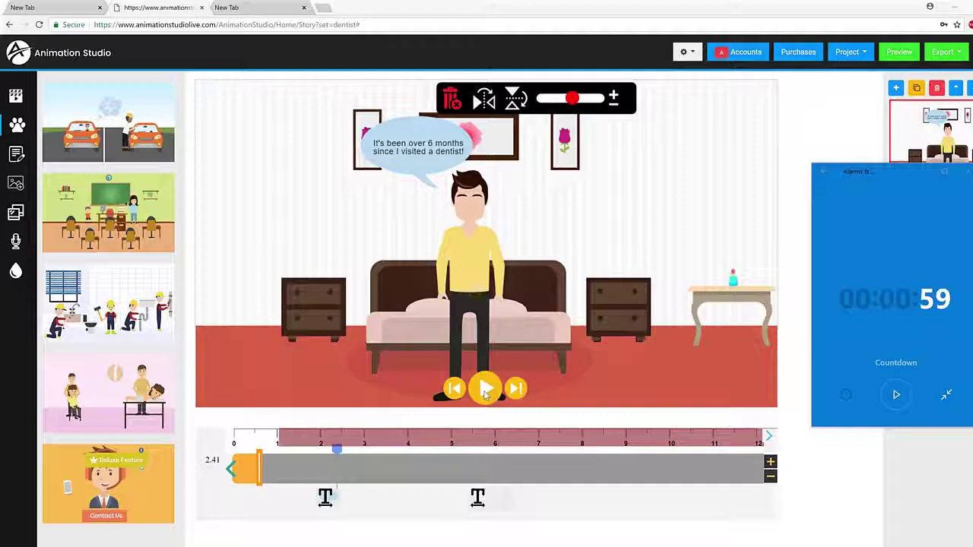
click(241, 441)
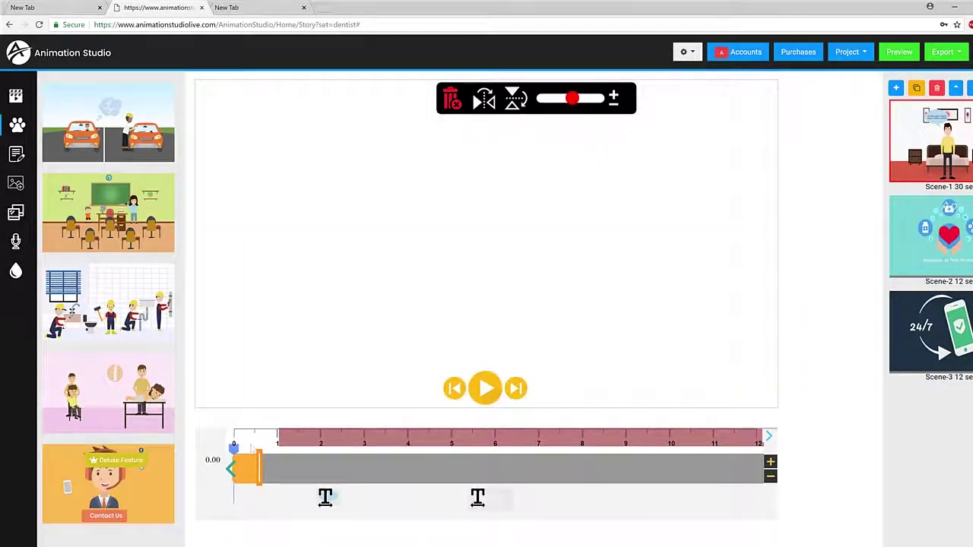
click(485, 392)
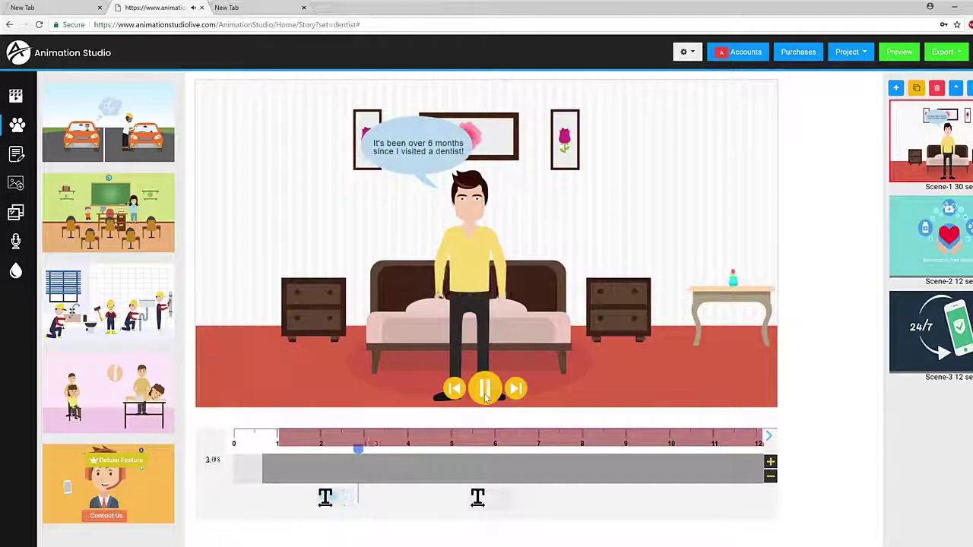
click(485, 391)
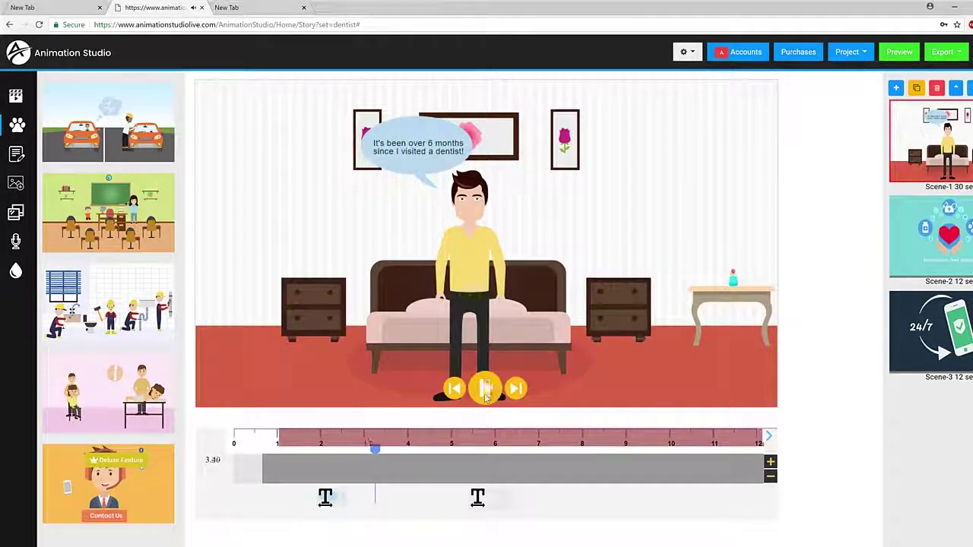
- Replace the man's speech-bubble text with 'It's been a while since I visited a dentist!'
click(418, 159)
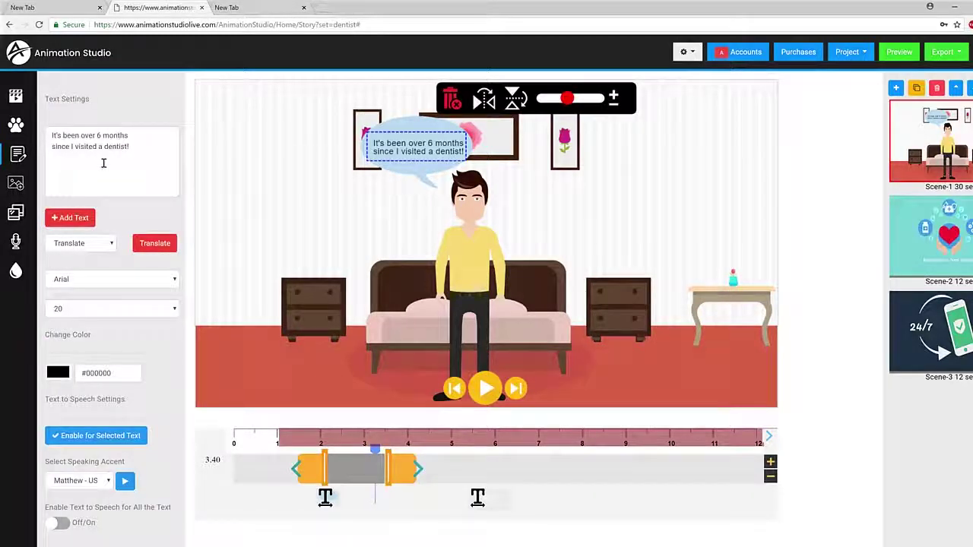
click(129, 156)
triple_click(148, 160)
drag(152, 152, 56, 149)
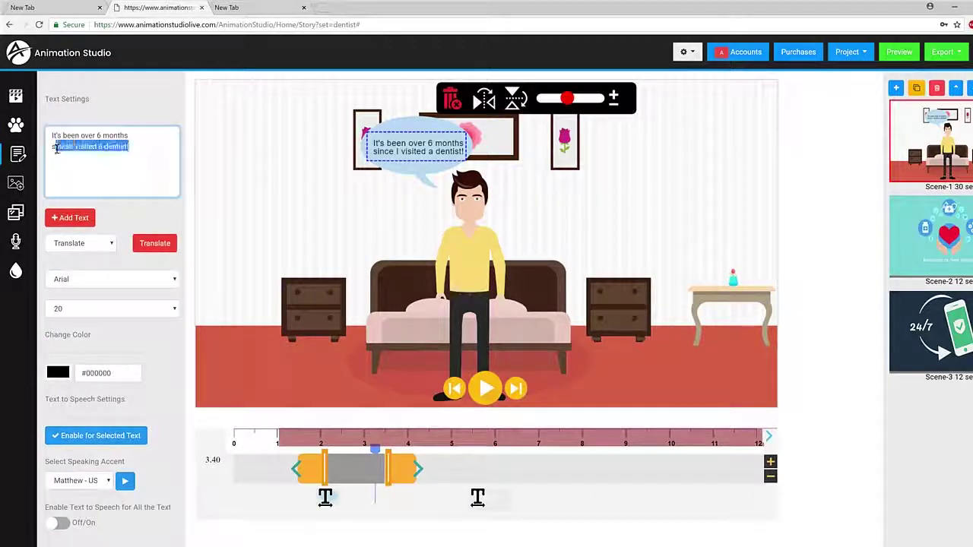
click(165, 163)
key(ctrl+a)
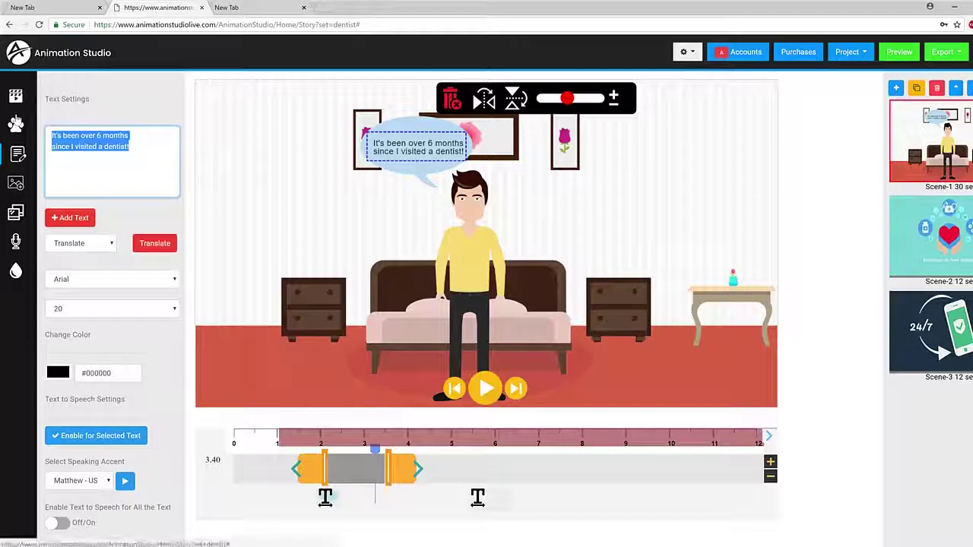
text(It)
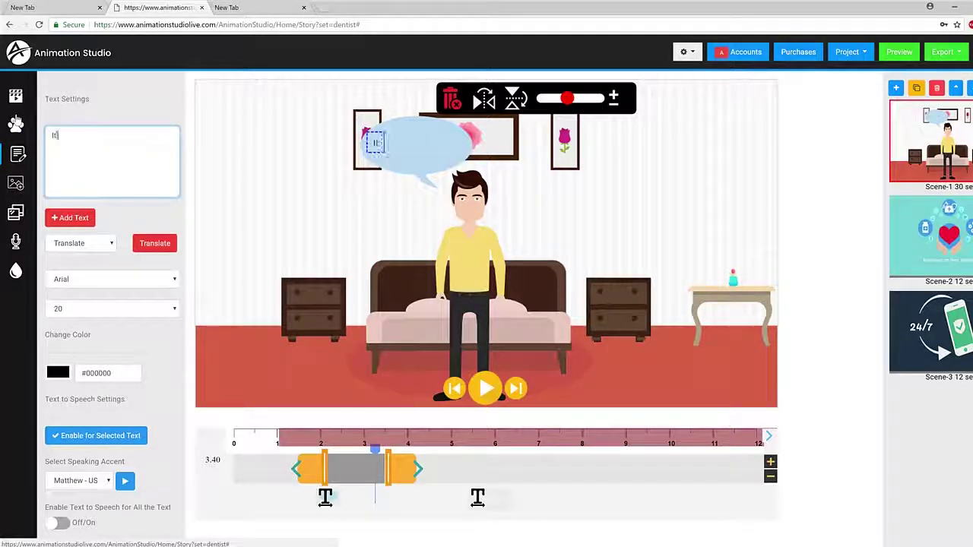
text('s been a wh)
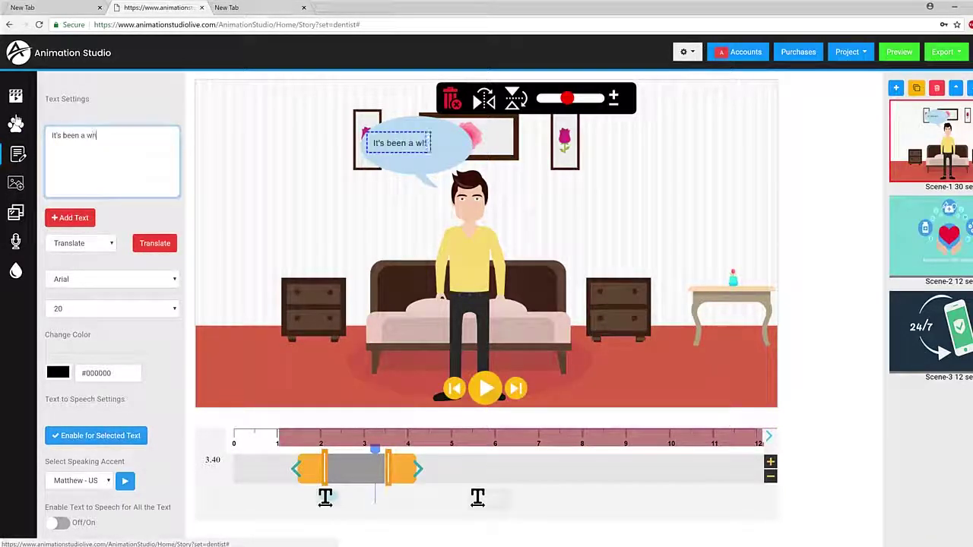
text(ile si)
text(nce)
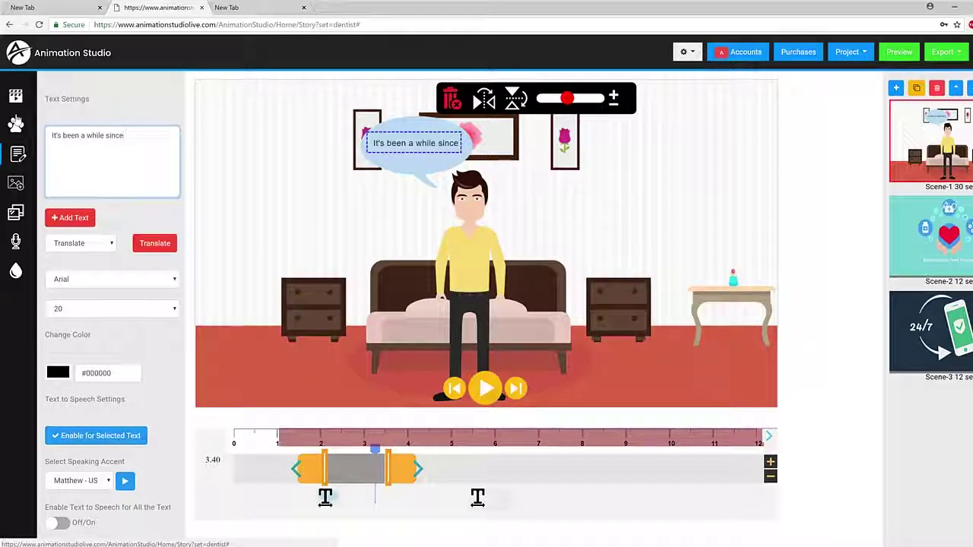
key(Return)
text(I')
text( visited)
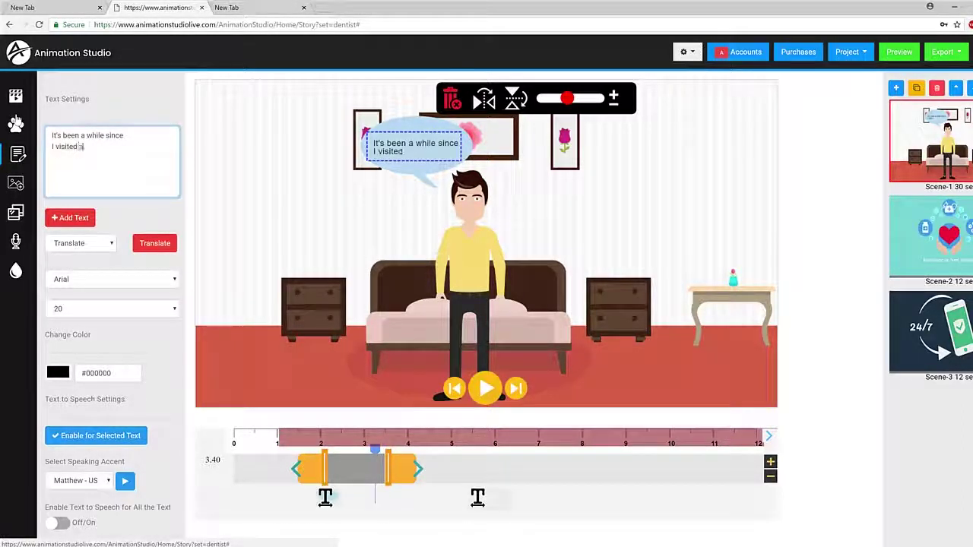
text( a dentist!)
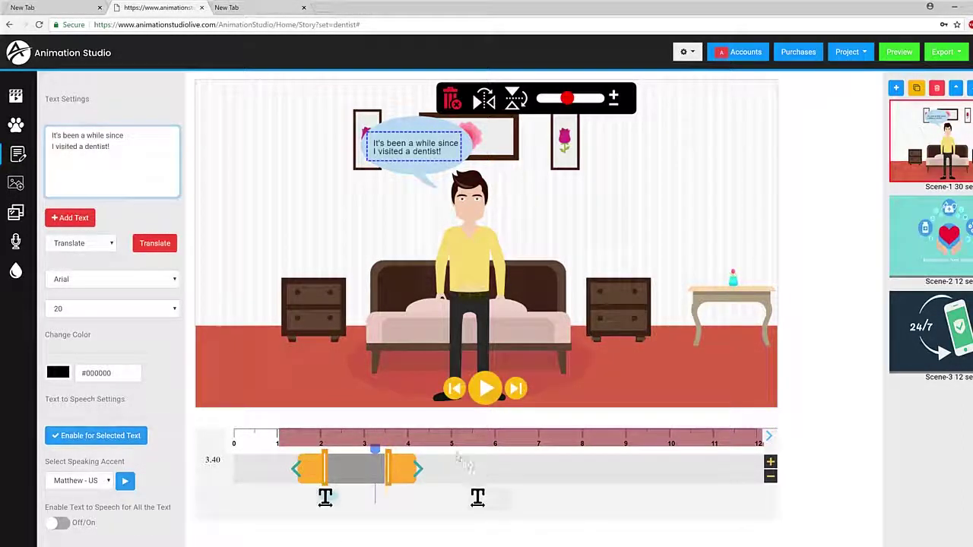
- Scrub to about 5.7 s, add a new text item, and play the reception-desk part
click(475, 447)
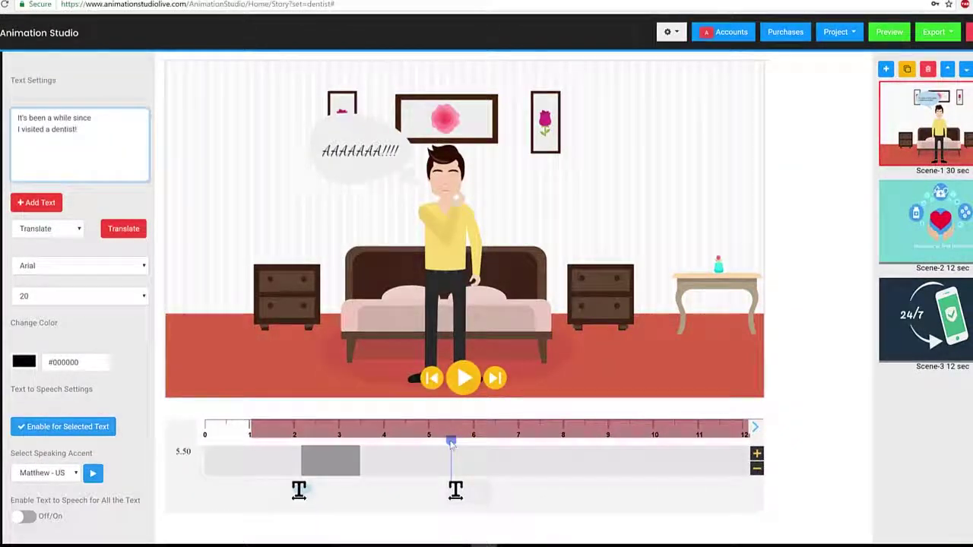
drag(453, 445, 472, 445)
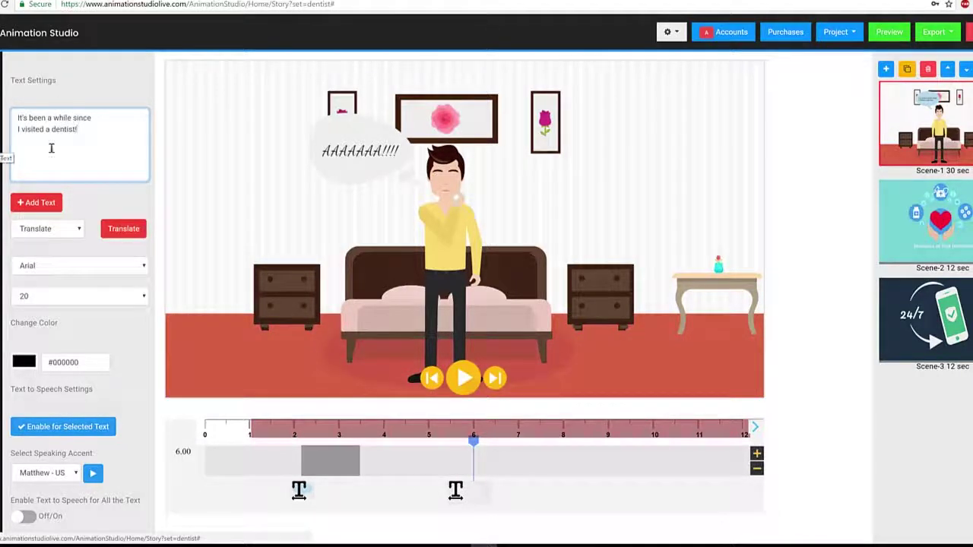
click(34, 202)
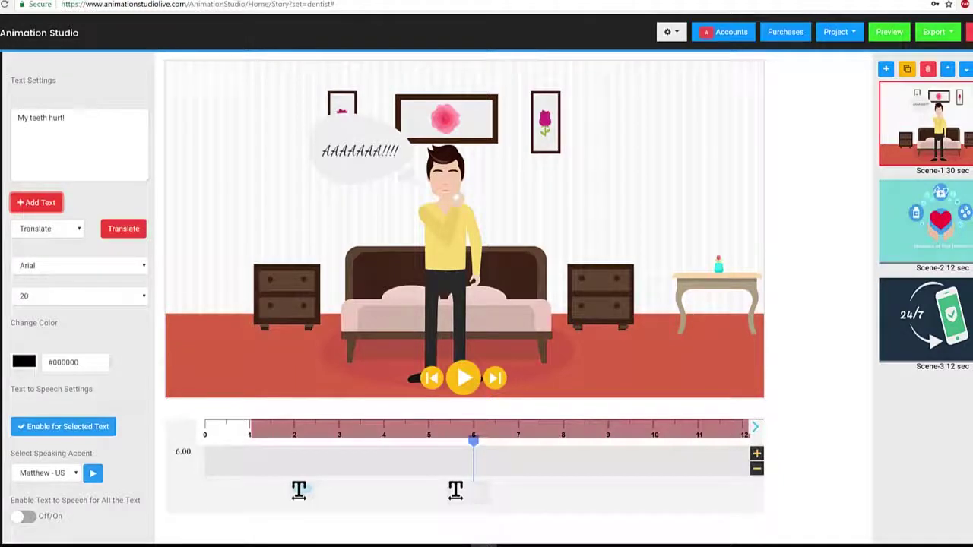
click(760, 429)
click(463, 378)
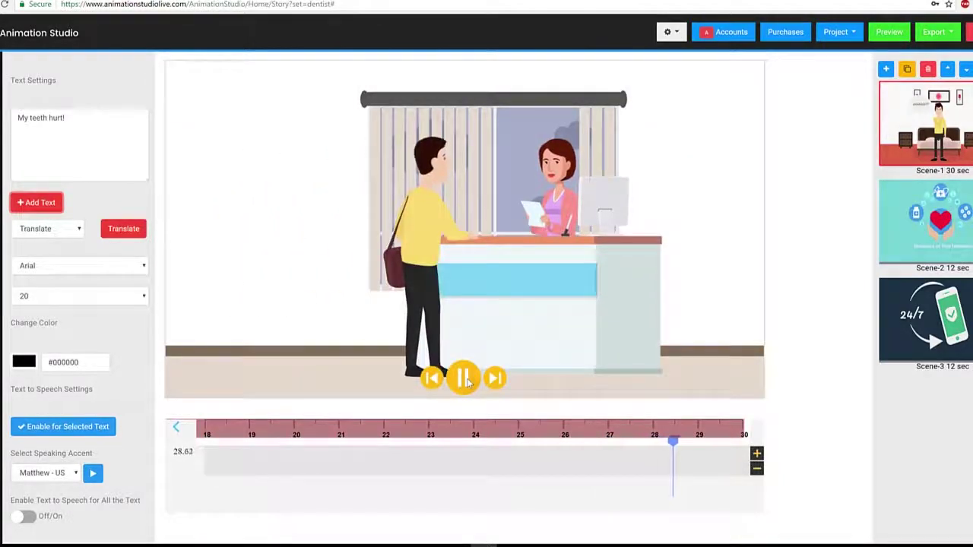
- Insert the Dental tooth-and-shield image, shrink it, and place it on the front of the reception desk
click(465, 379)
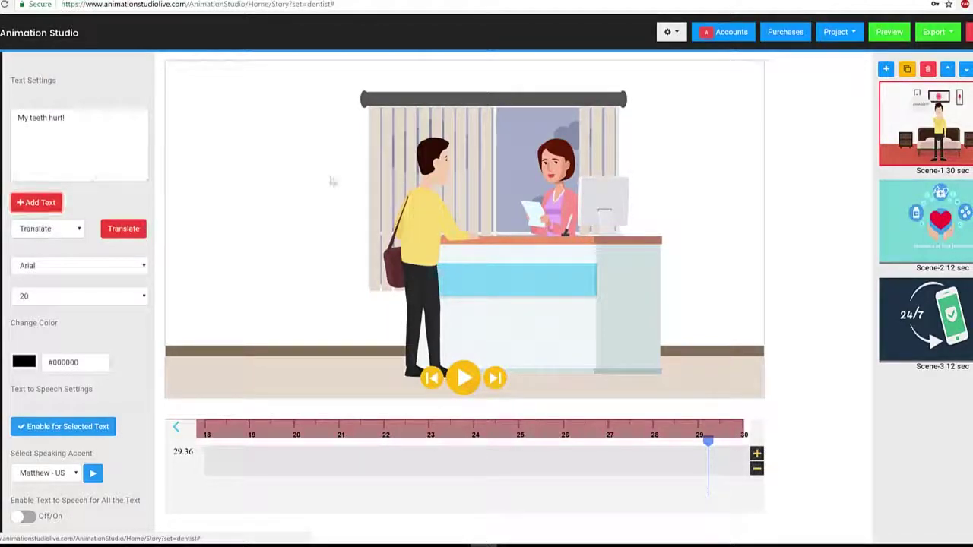
click(208, 161)
double_click(53, 64)
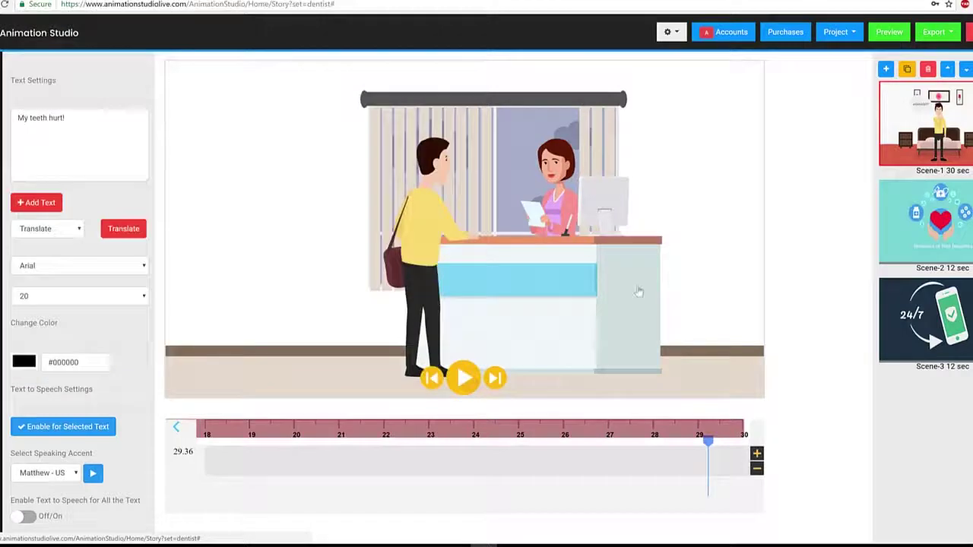
drag(416, 237, 572, 237)
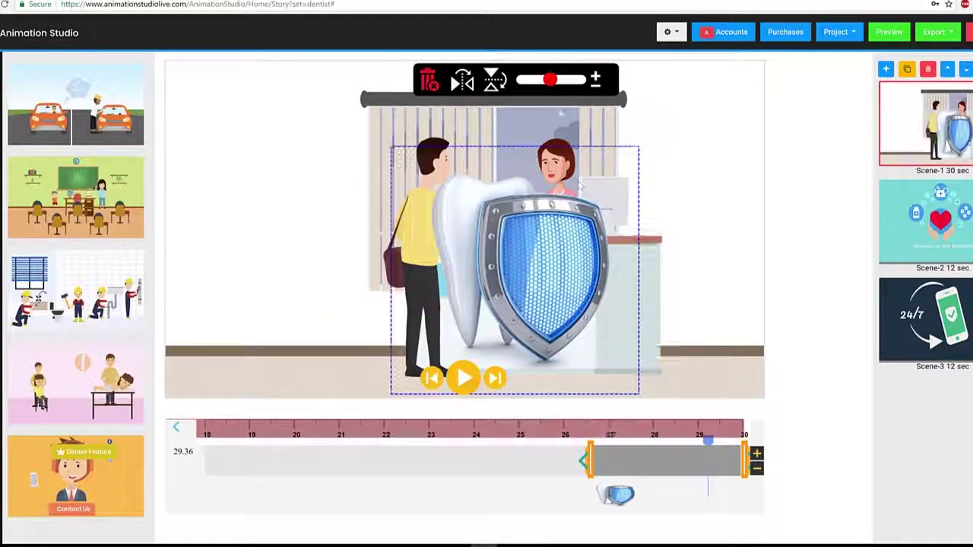
drag(550, 79, 539, 90)
drag(470, 212, 540, 304)
click(722, 311)
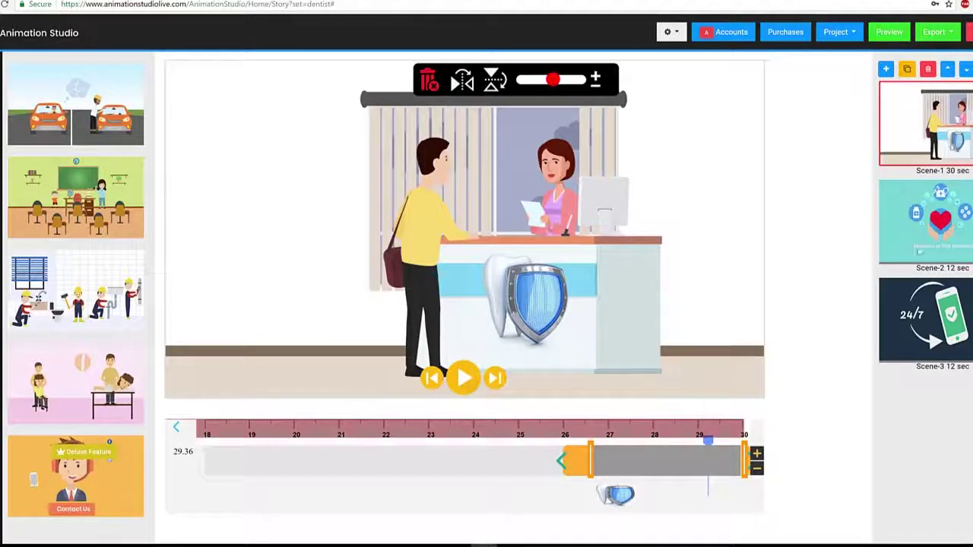
- Start the countdown timer and return to the video editor
click(348, 544)
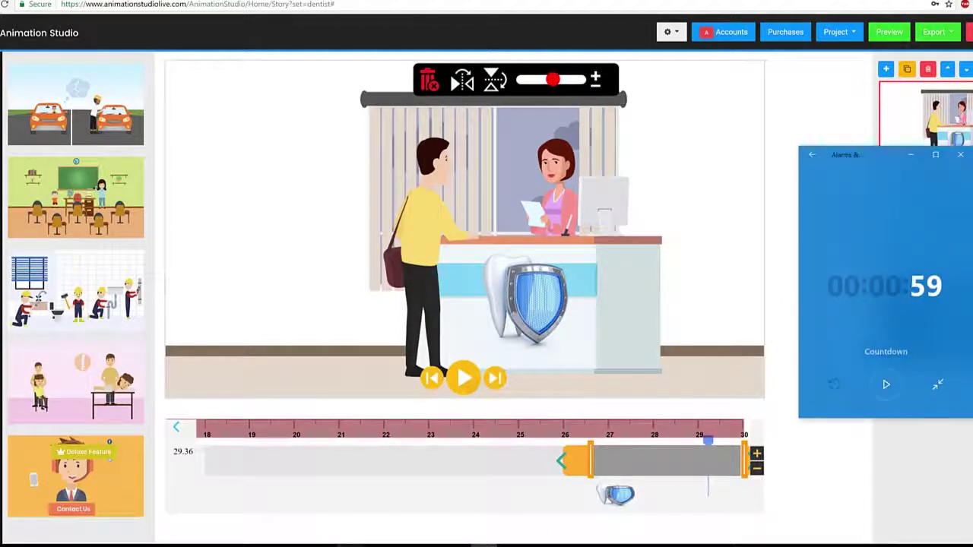
click(885, 384)
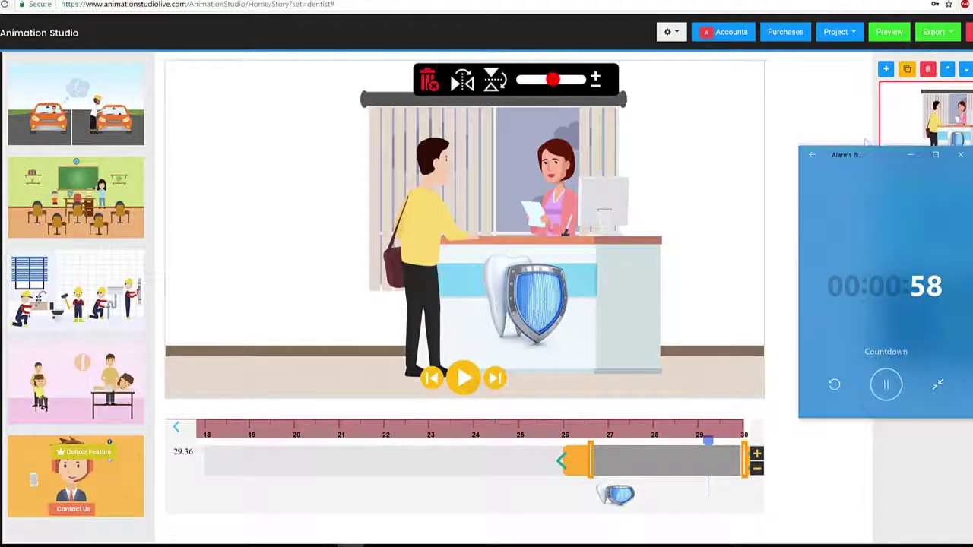
click(756, 120)
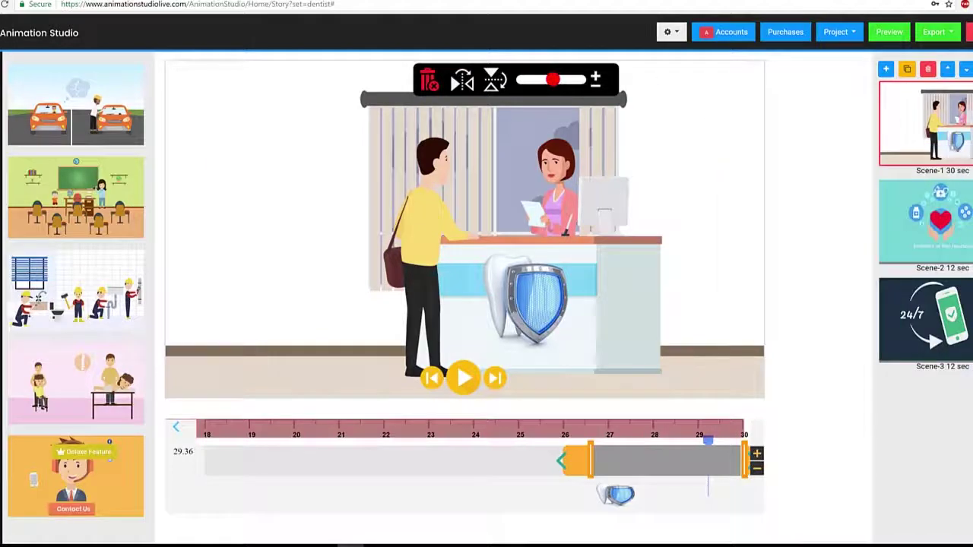
- Check Scene-2's Insurance or Non Insurance title, then open Scene-3 with the 24/7 phone
click(950, 240)
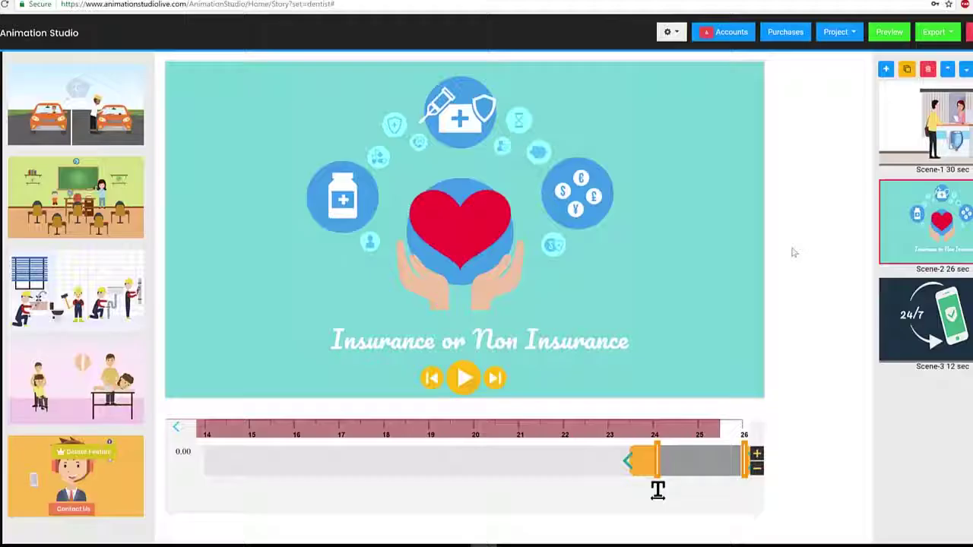
click(485, 345)
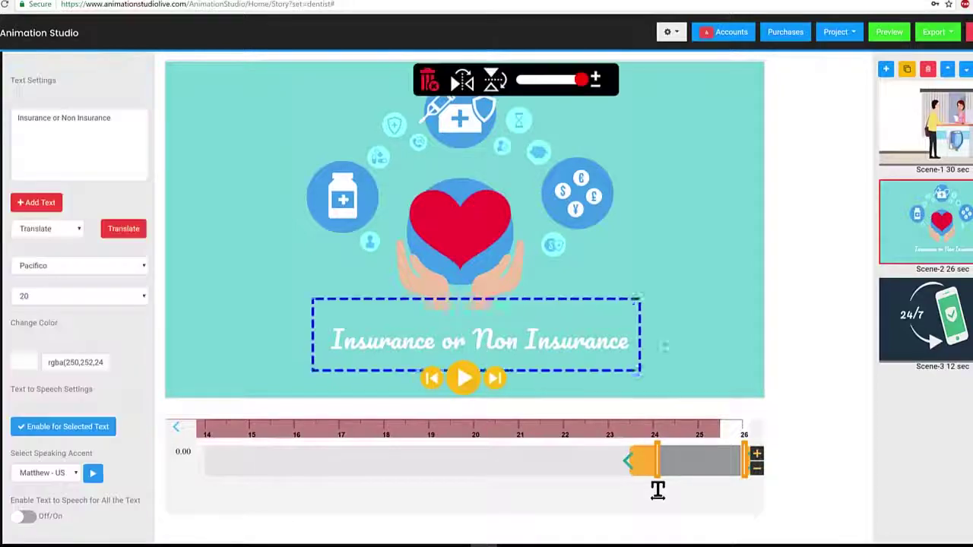
click(655, 430)
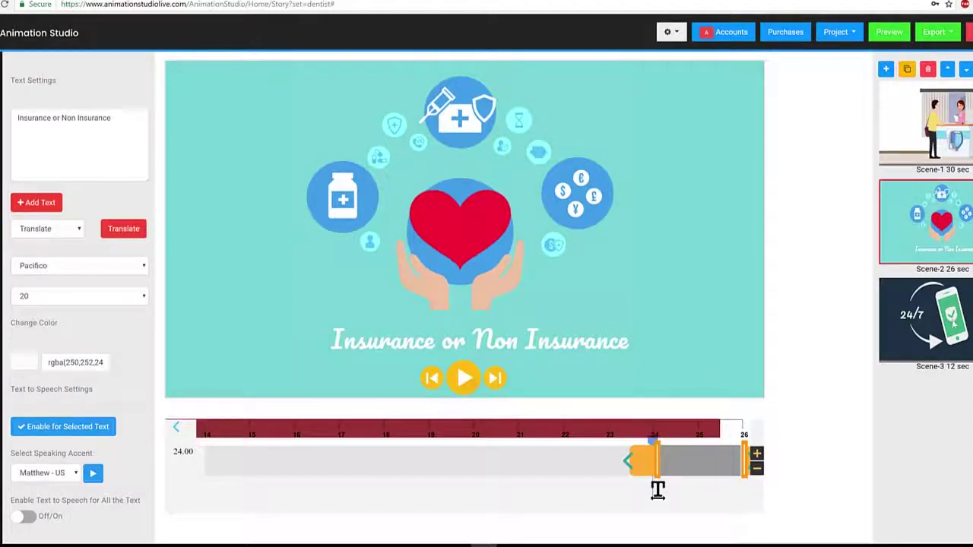
click(932, 324)
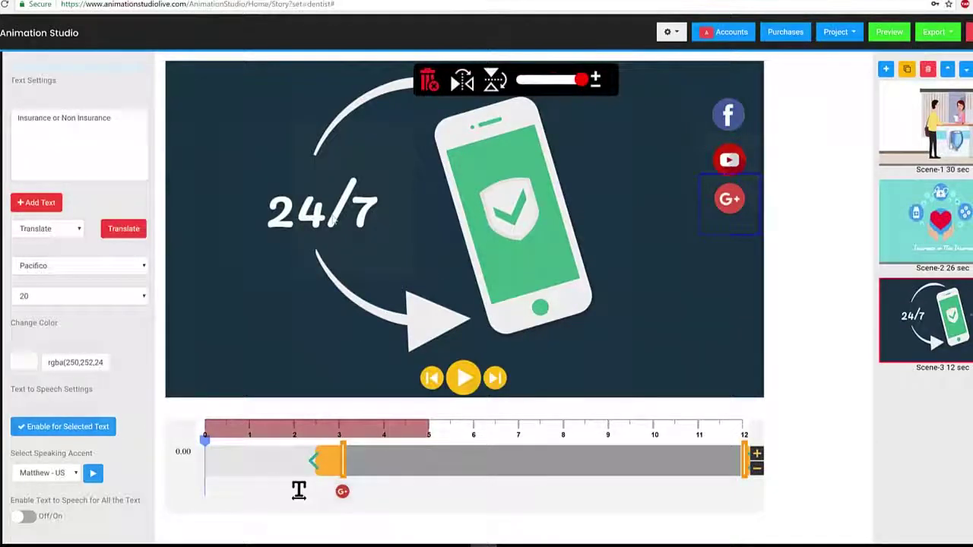
- Add a 'Call Us Now' phone-number caption to Scene-3 and place it right of the phone
click(334, 219)
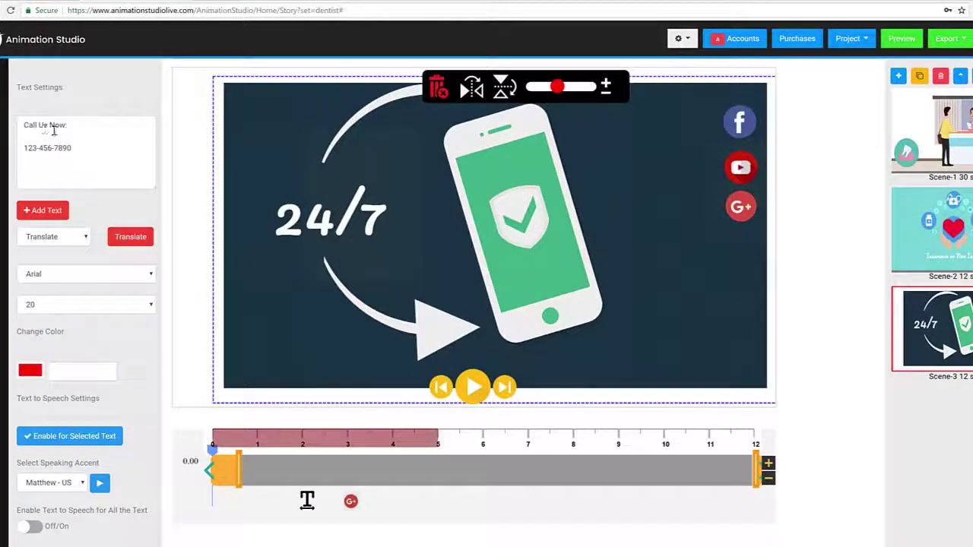
click(43, 211)
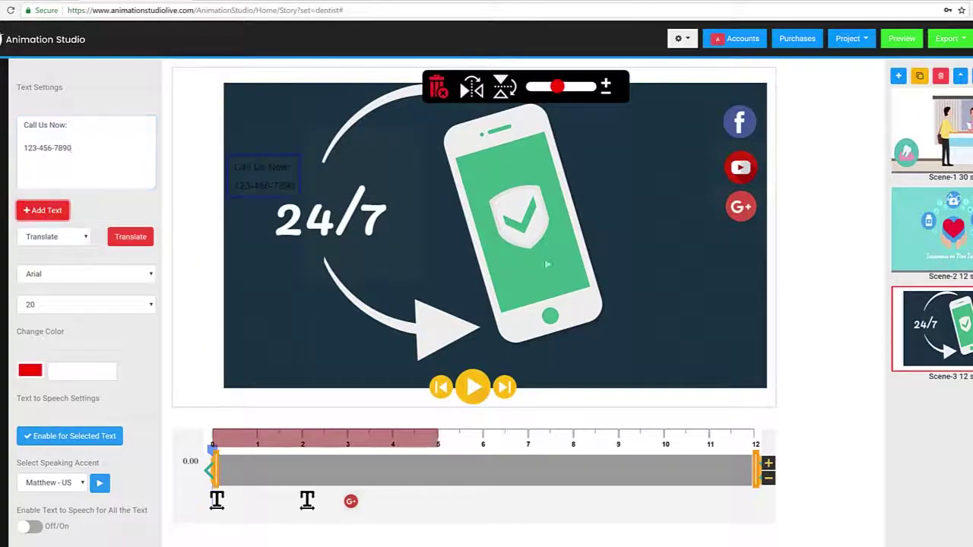
drag(269, 184, 642, 241)
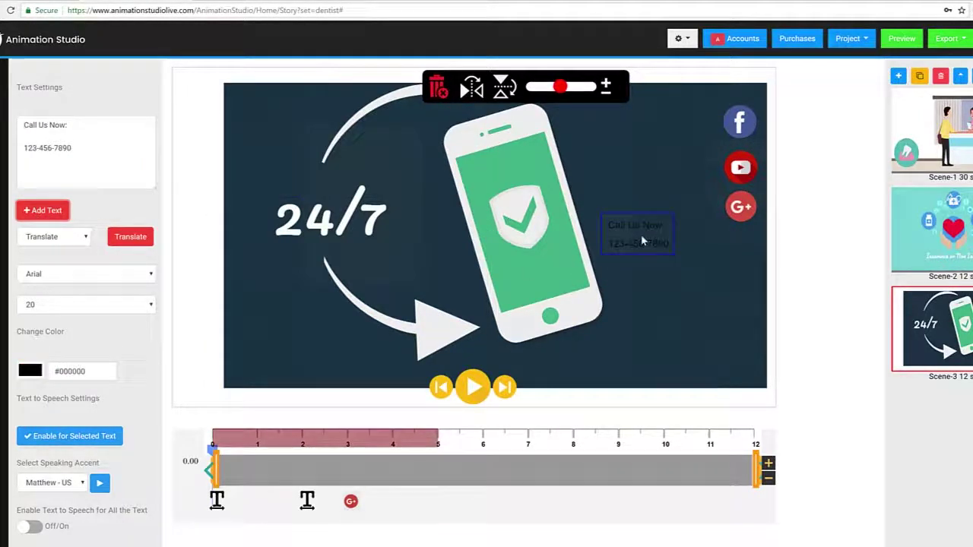
- Make the Call Us Now caption yellow and enlarge it, then bring up the countdown timer
click(30, 371)
click(99, 390)
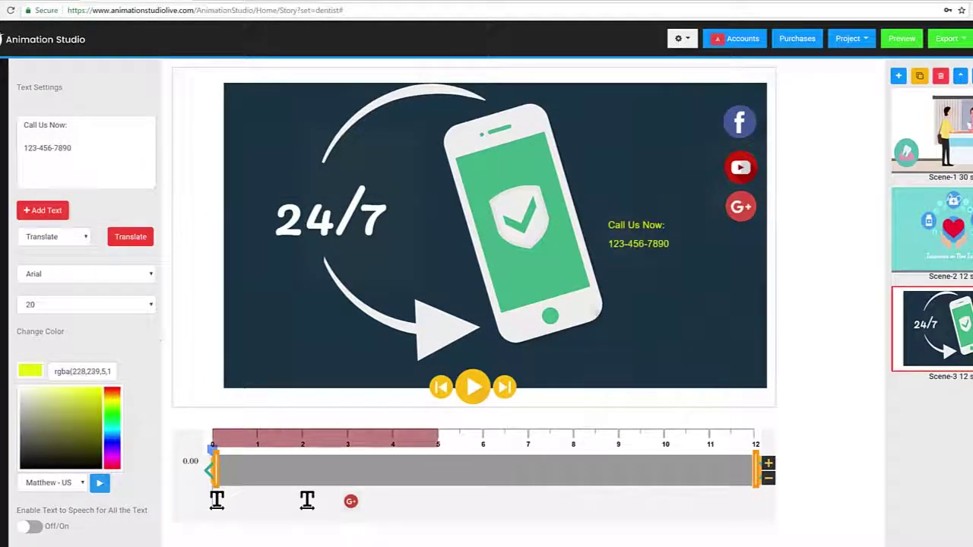
click(646, 237)
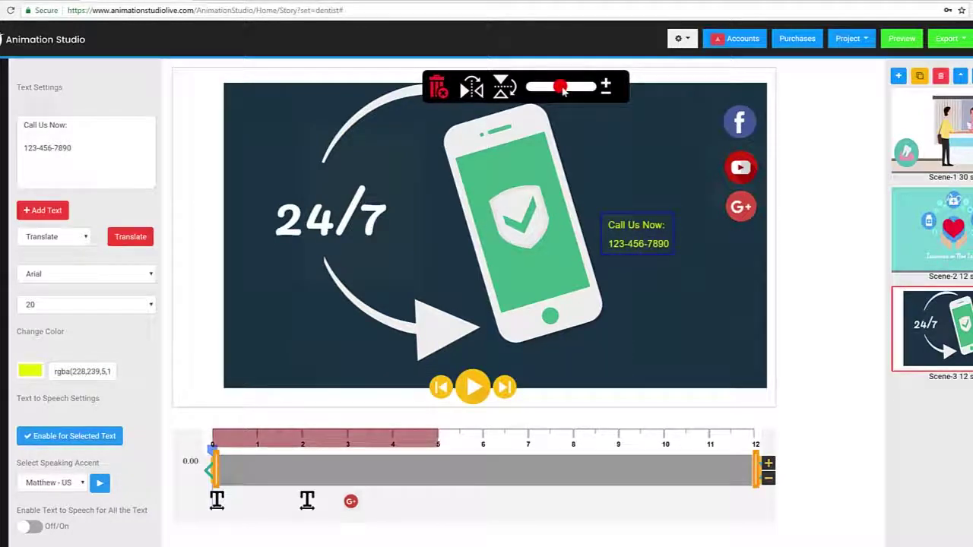
drag(563, 90, 570, 89)
click(754, 237)
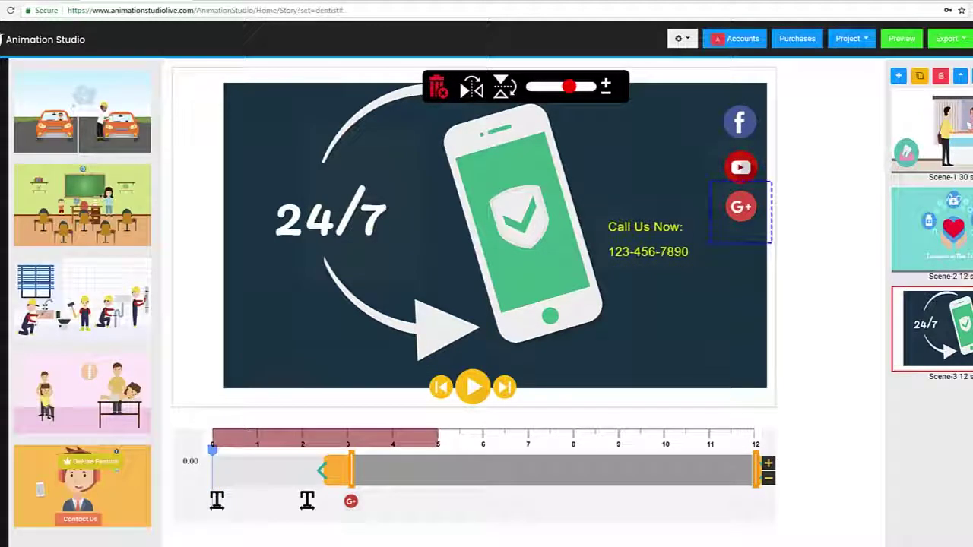
click(357, 370)
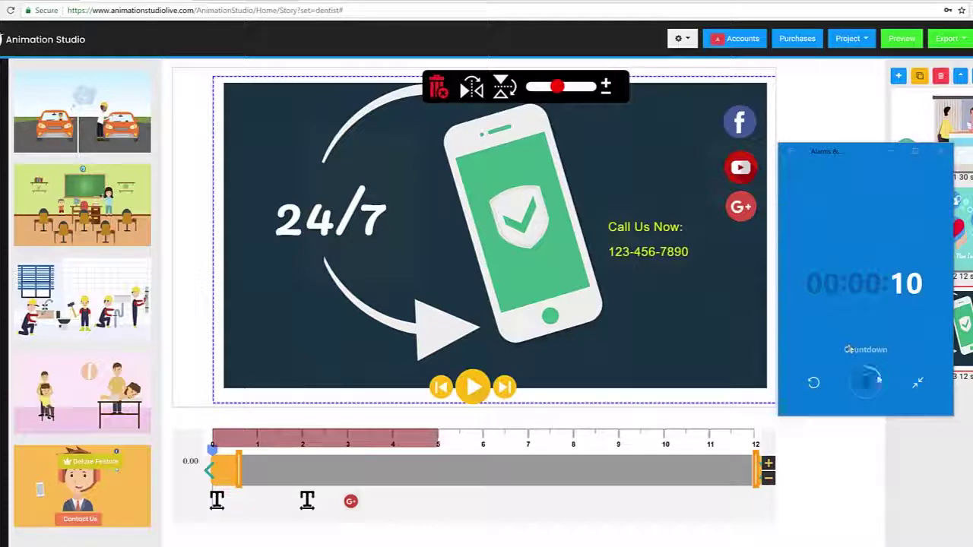
- Start the countdown timer and launch the export of the dentist video
click(866, 383)
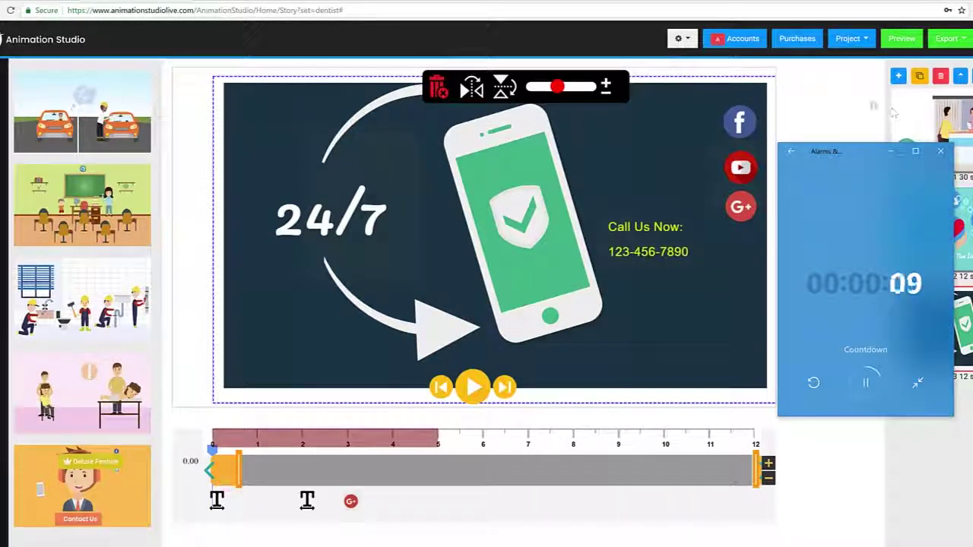
click(950, 40)
click(956, 59)
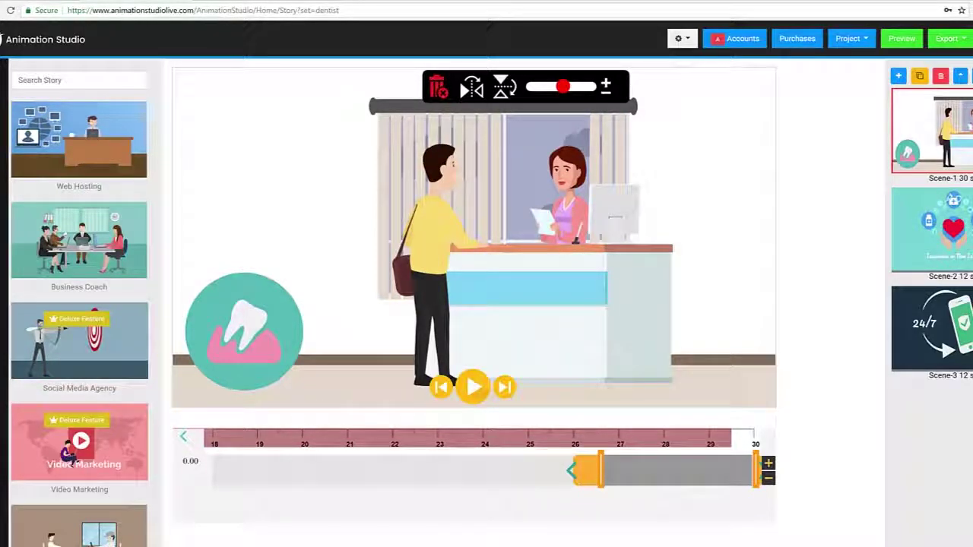
- Browse the classroom template's assets to reach scene one's Temp6.mp3 music and Penelope voice settings
scroll(80, 304, down, 5)
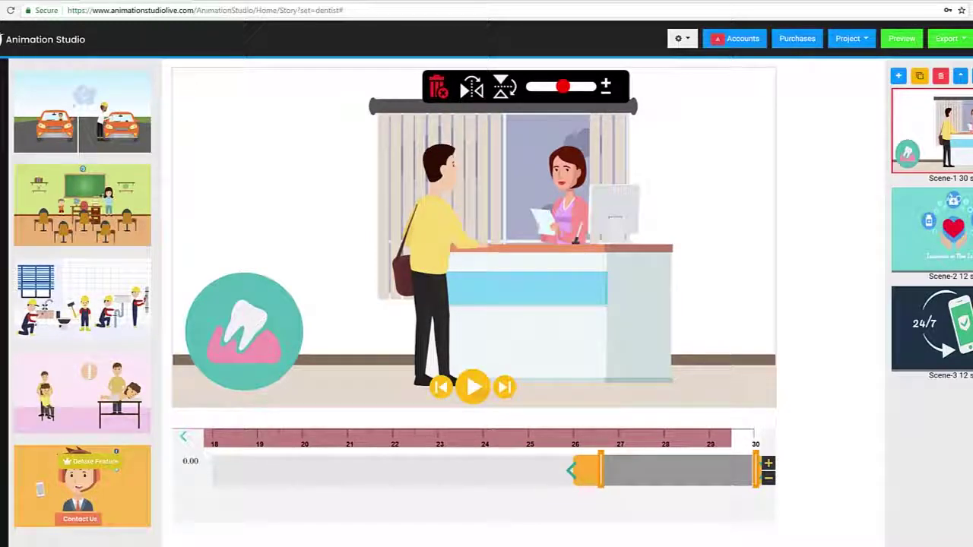
click(82, 205)
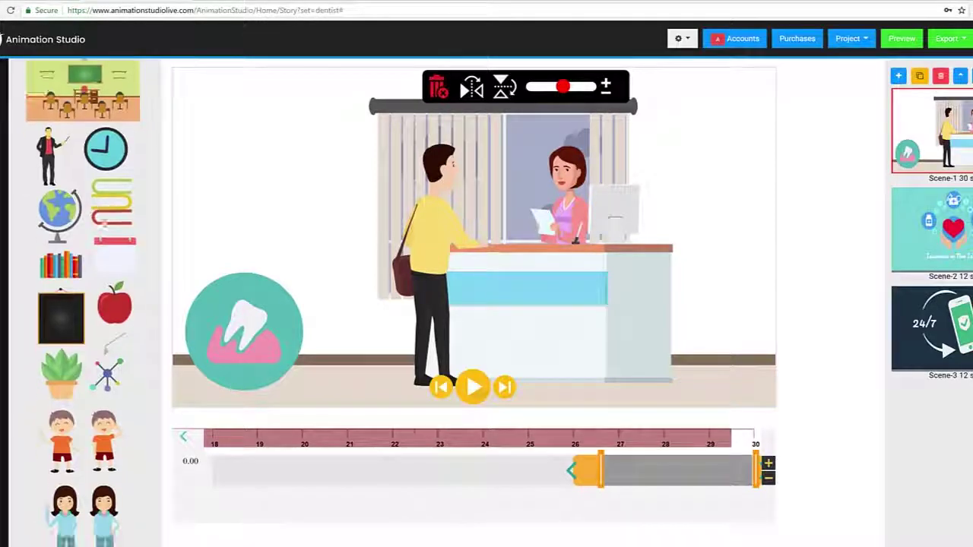
scroll(126, 270, up, 1)
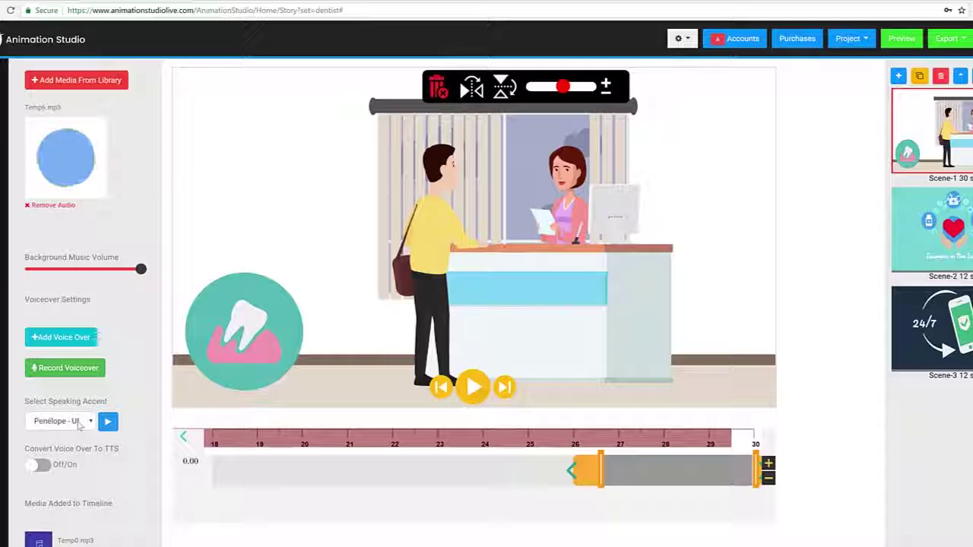
- Set the voiceover accent to Penélope – US Spanish – Female and play its sample
click(79, 422)
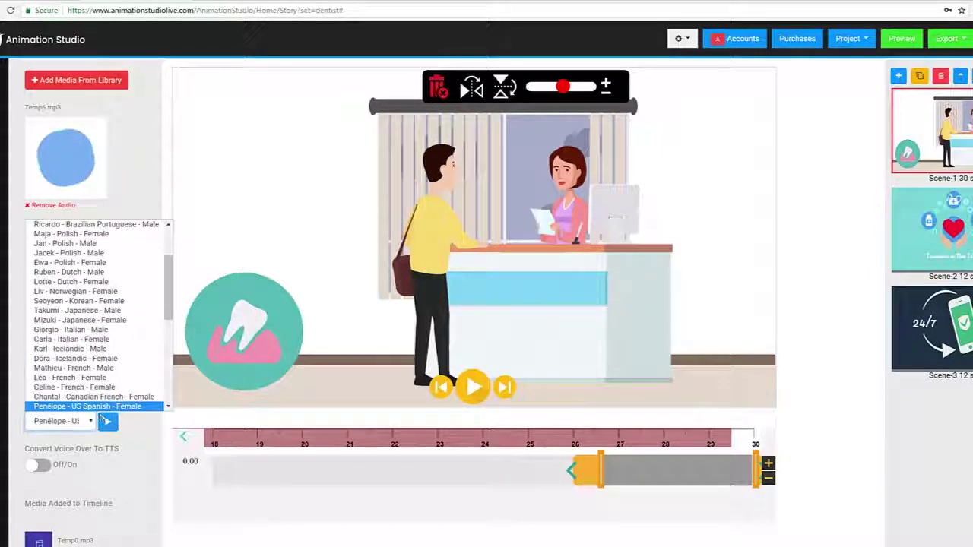
click(111, 423)
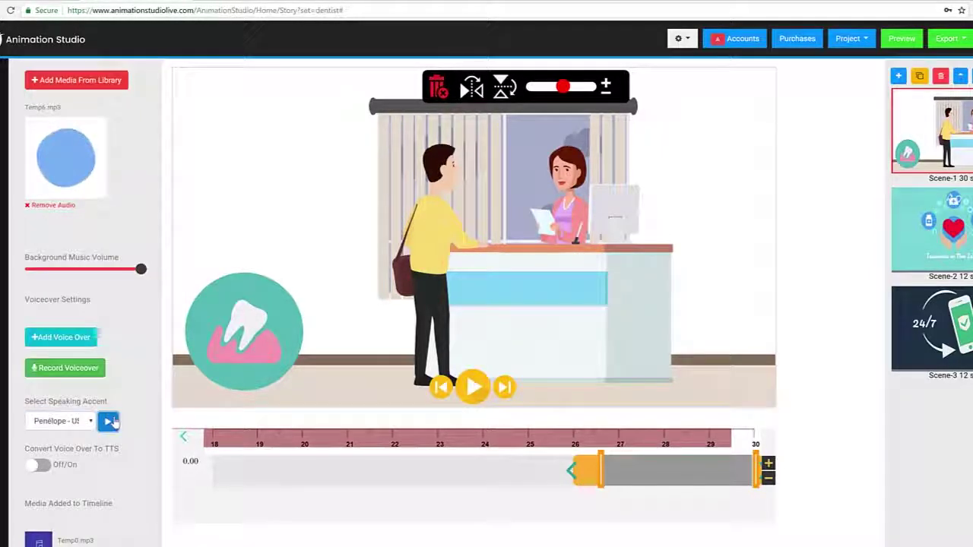
click(111, 421)
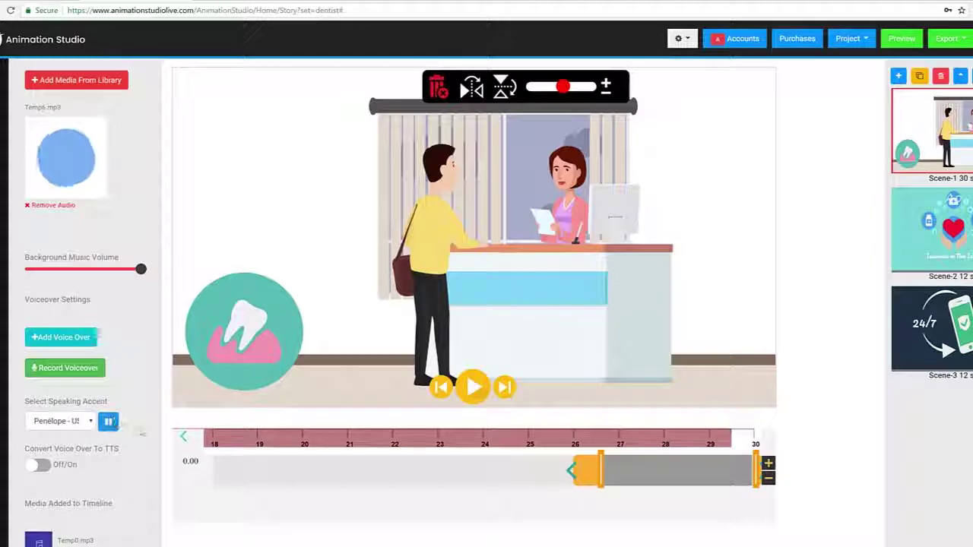